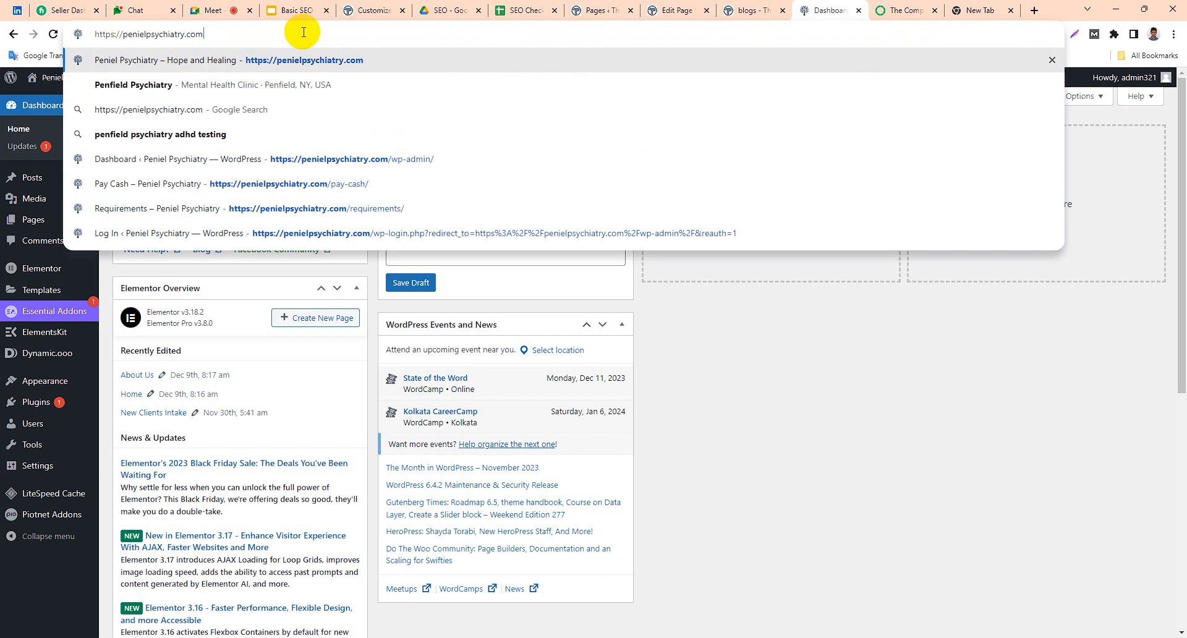
Open penielpsychiatry.com and go to the site's WordPress dashboard.
key(Return)
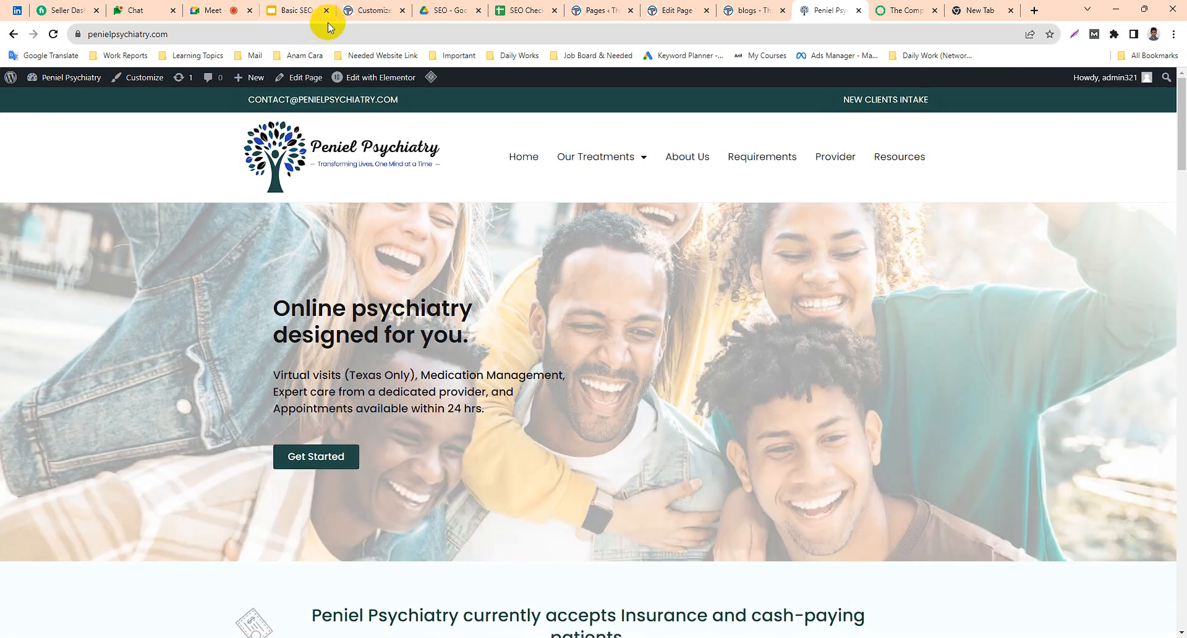
mouse_move(12, 79)
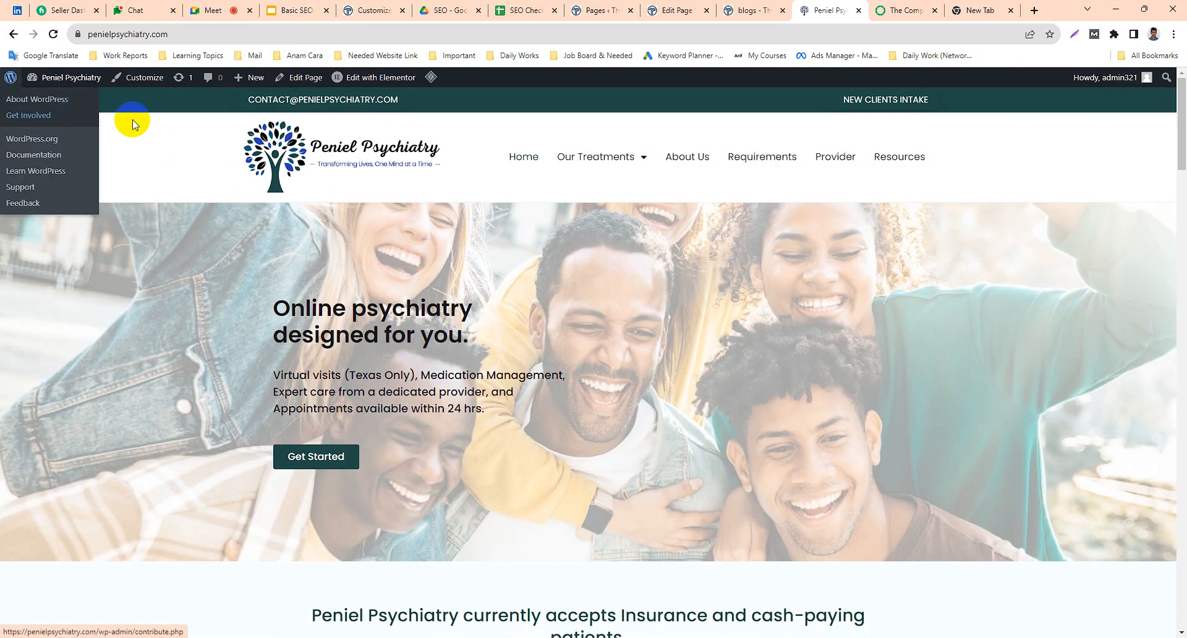
click(62, 80)
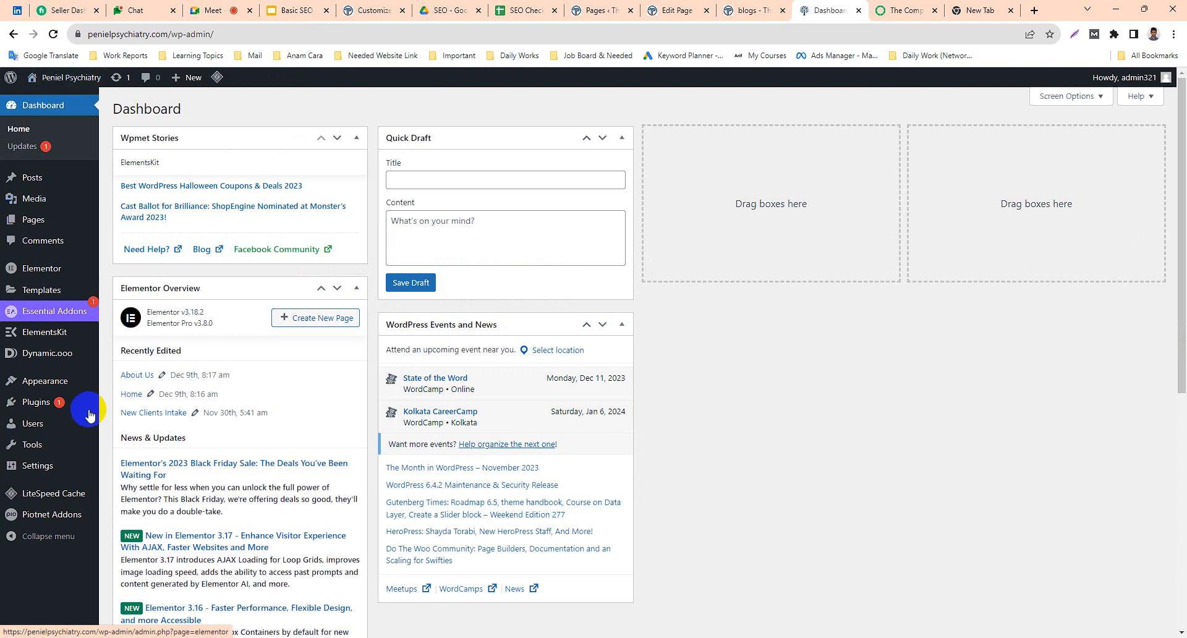
Go to the site's plugins and search the directory of new plugins for "site kit".
mouse_move(43, 413)
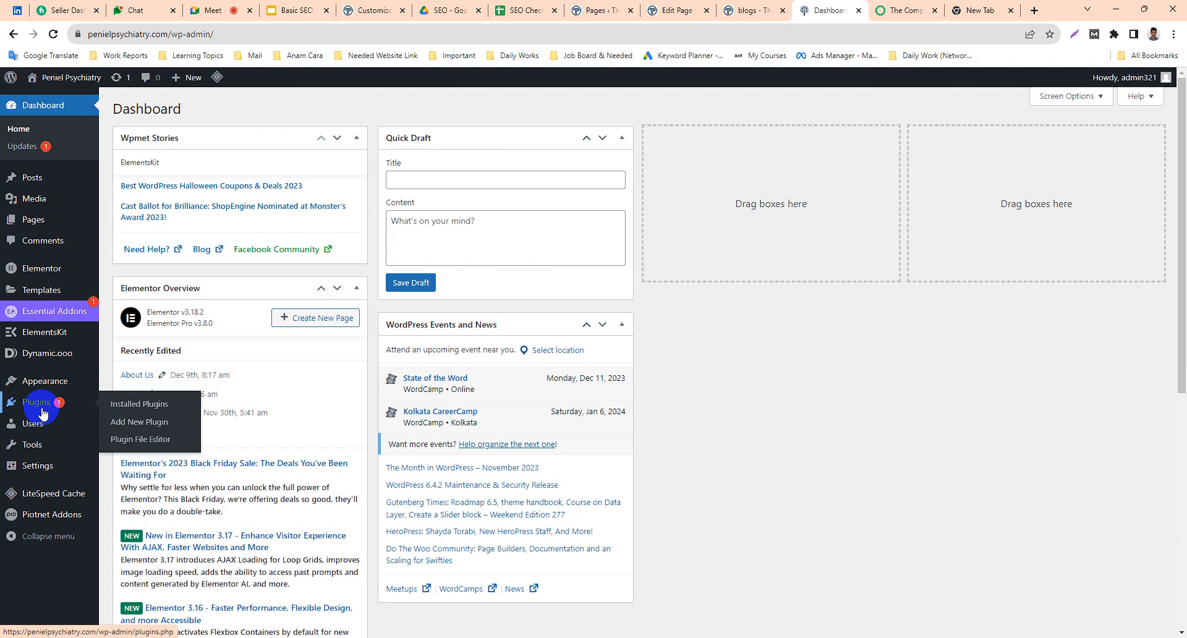
click(40, 410)
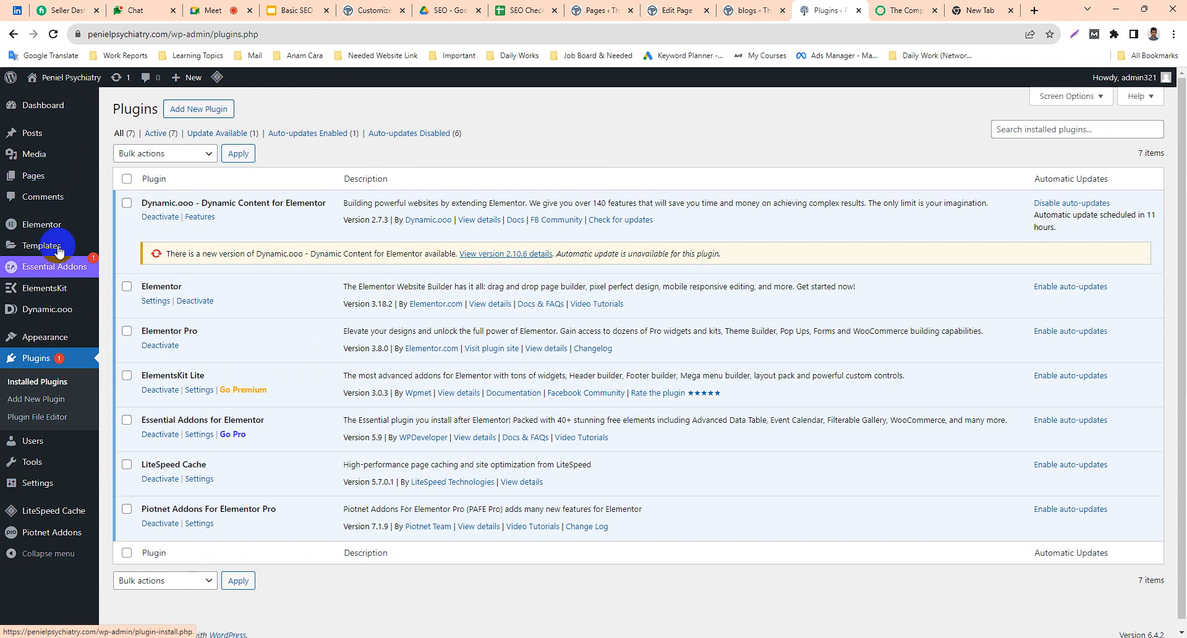
mouse_move(53, 323)
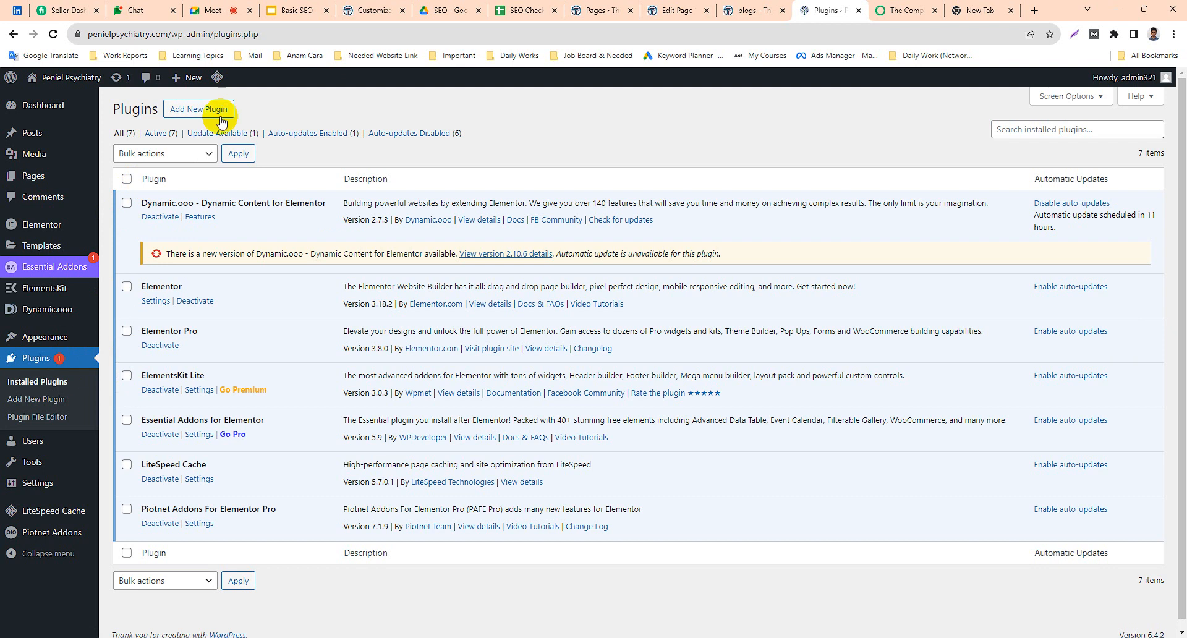
click(203, 111)
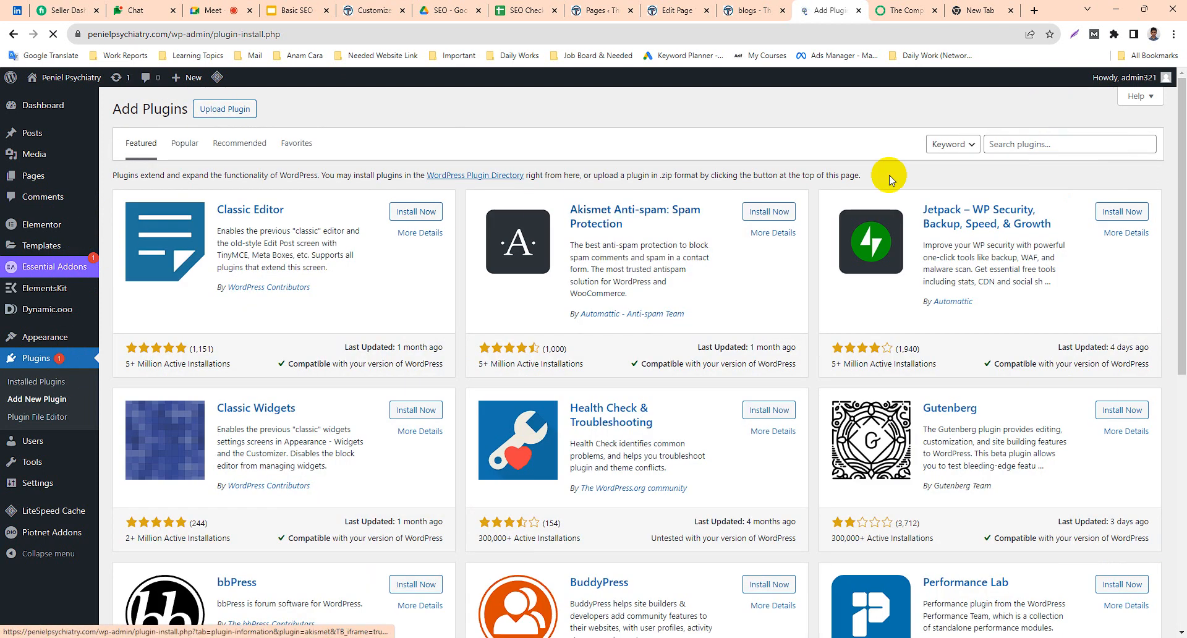
click(1043, 147)
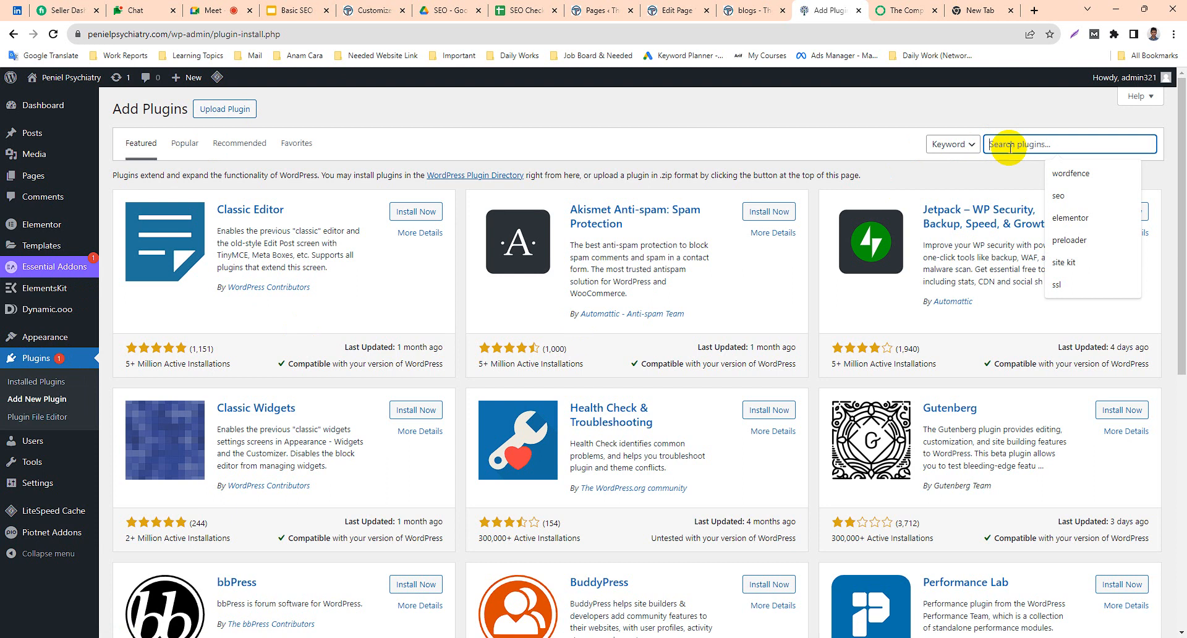
text(site )
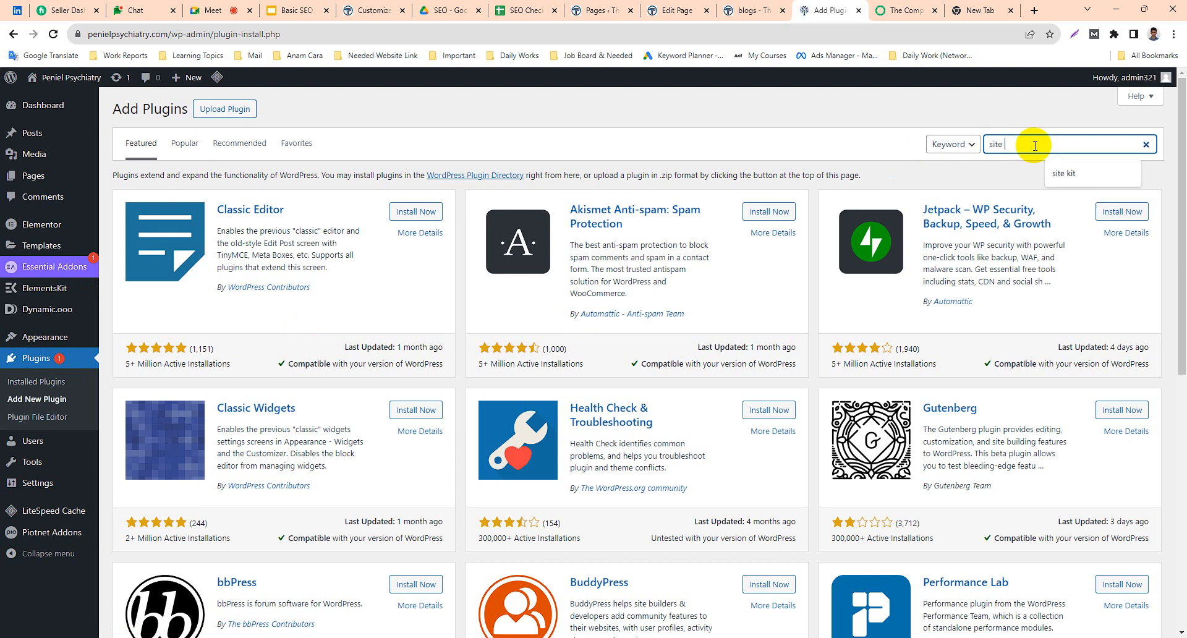
text(kit)
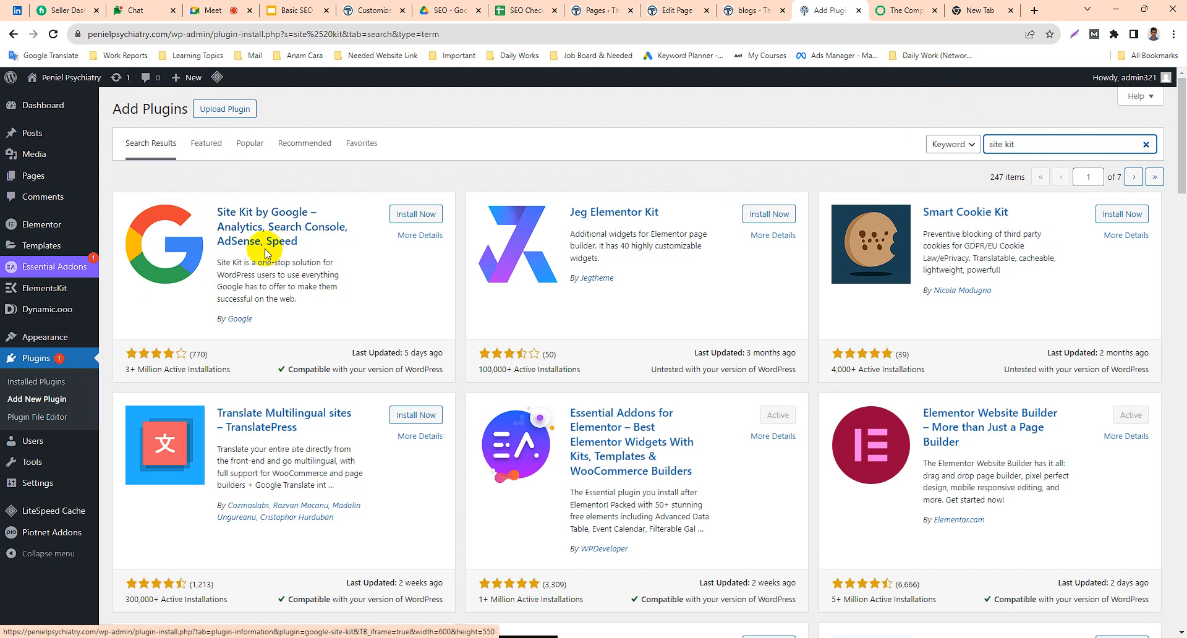
Install and activate the Site Kit by Google plugin, and dismiss the QUIC.cloud and cache purge notices.
click(418, 216)
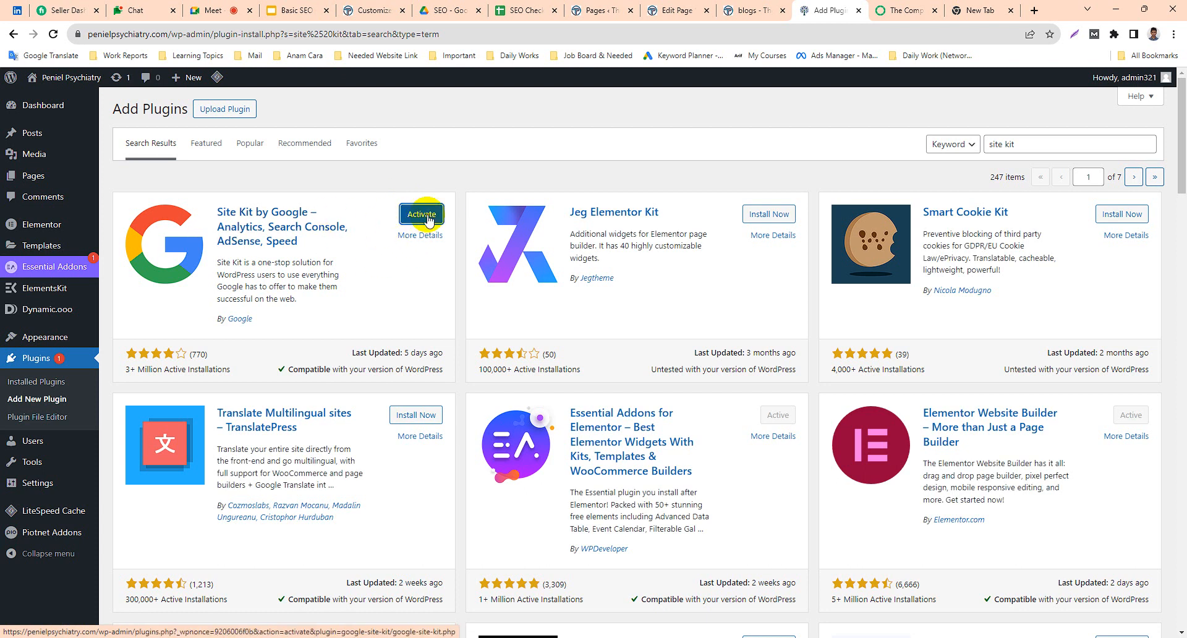
click(418, 216)
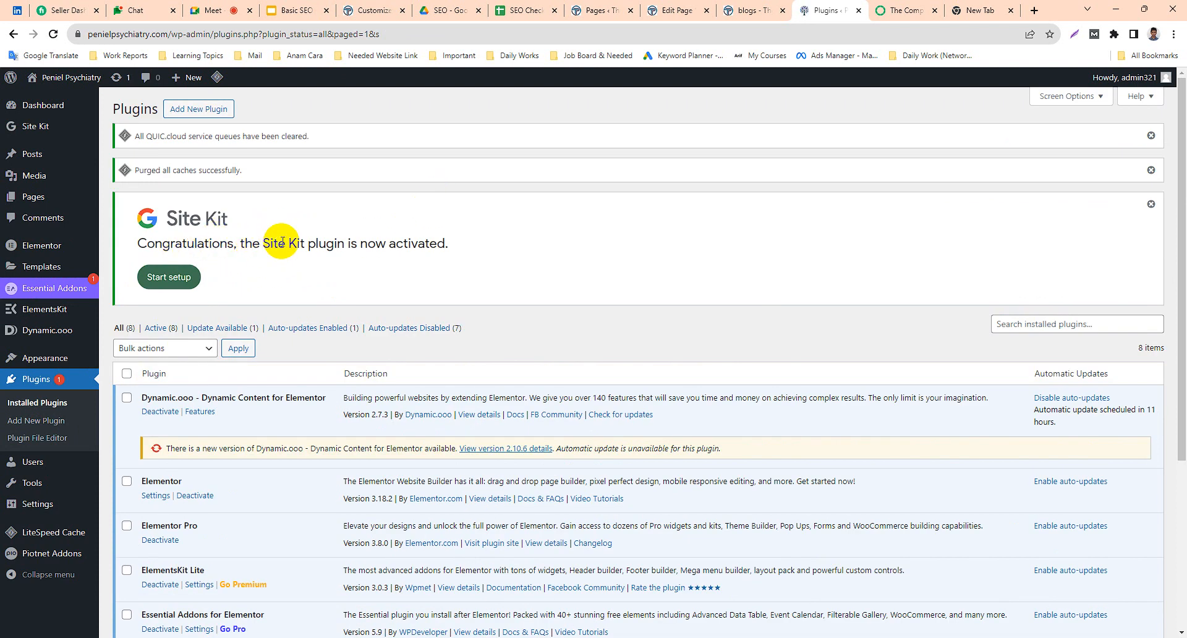
click(1151, 170)
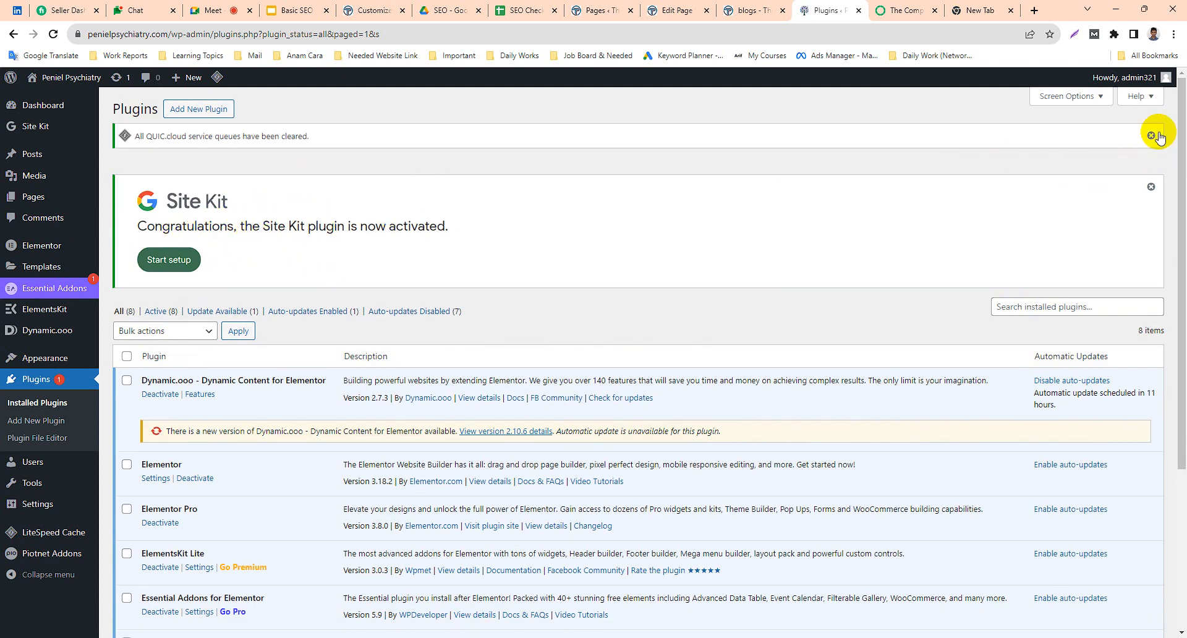
click(1154, 135)
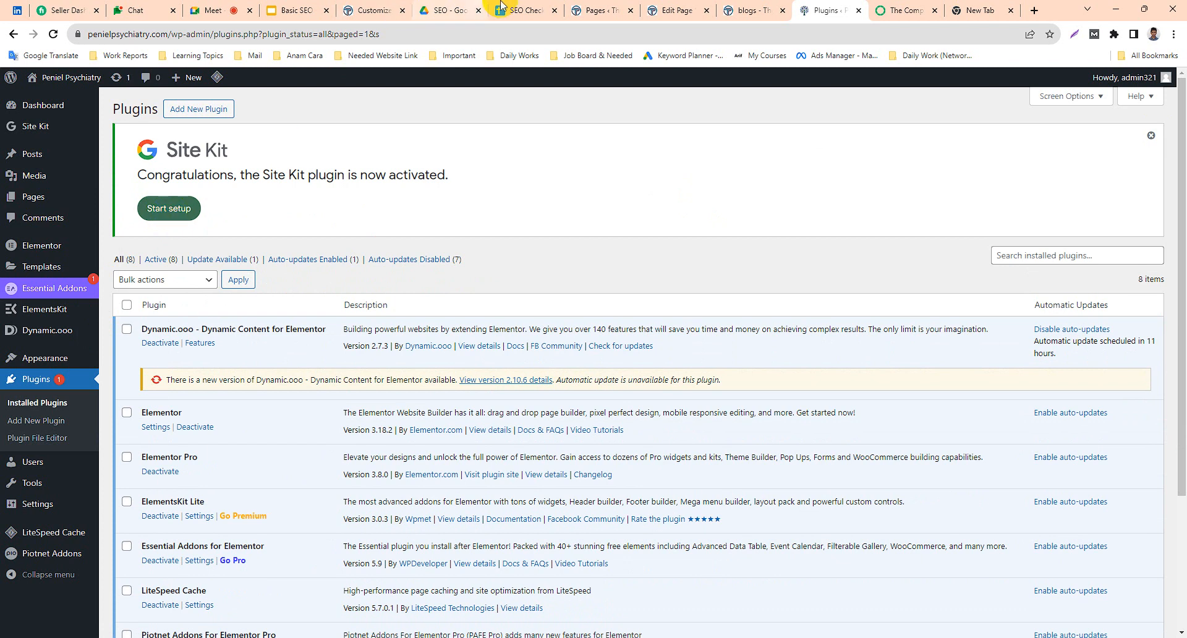
Check the Site Kit Plugin task in the SEO checklist's Technical Check sheet and return to the WordPress plugins page.
click(519, 10)
click(84, 205)
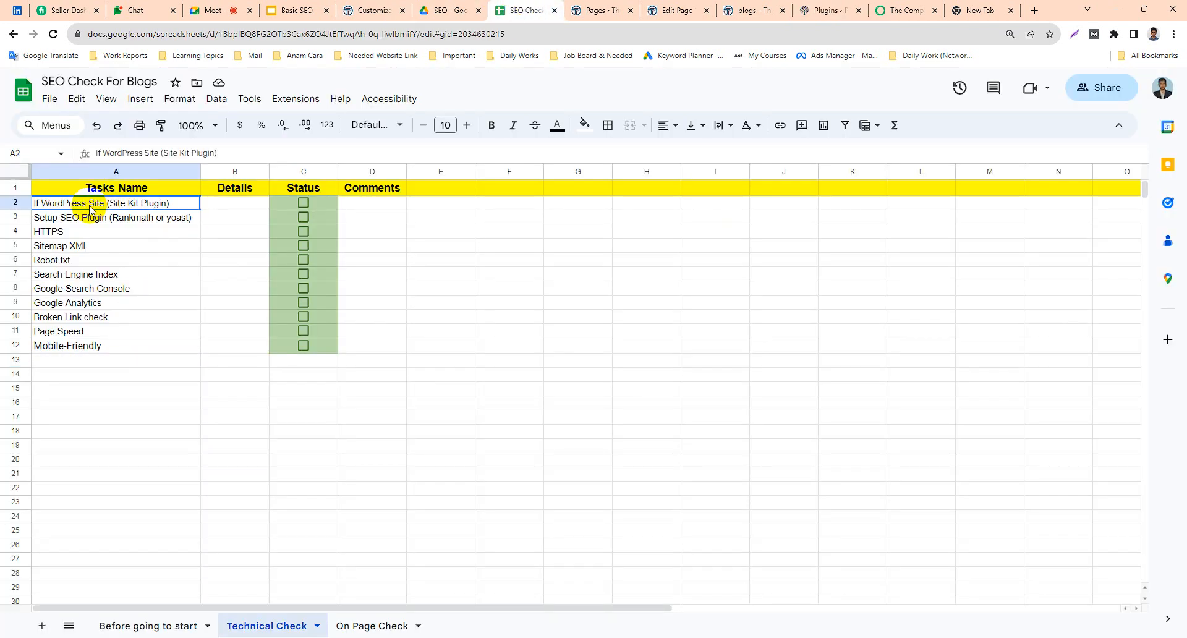
click(228, 208)
click(152, 216)
click(156, 205)
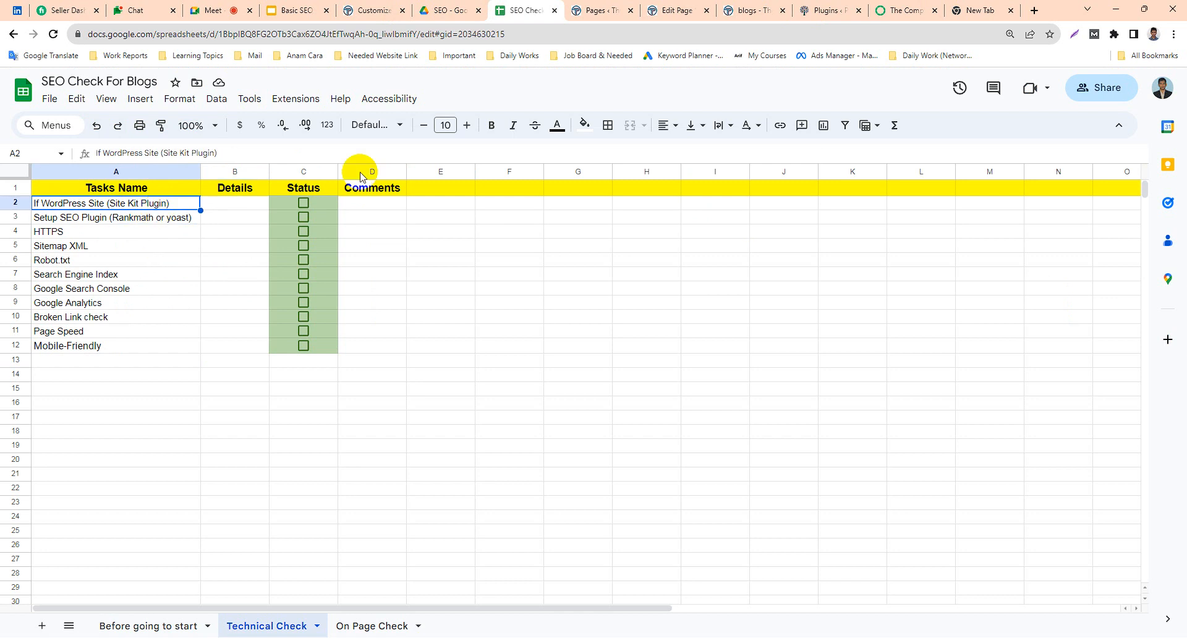
click(892, 9)
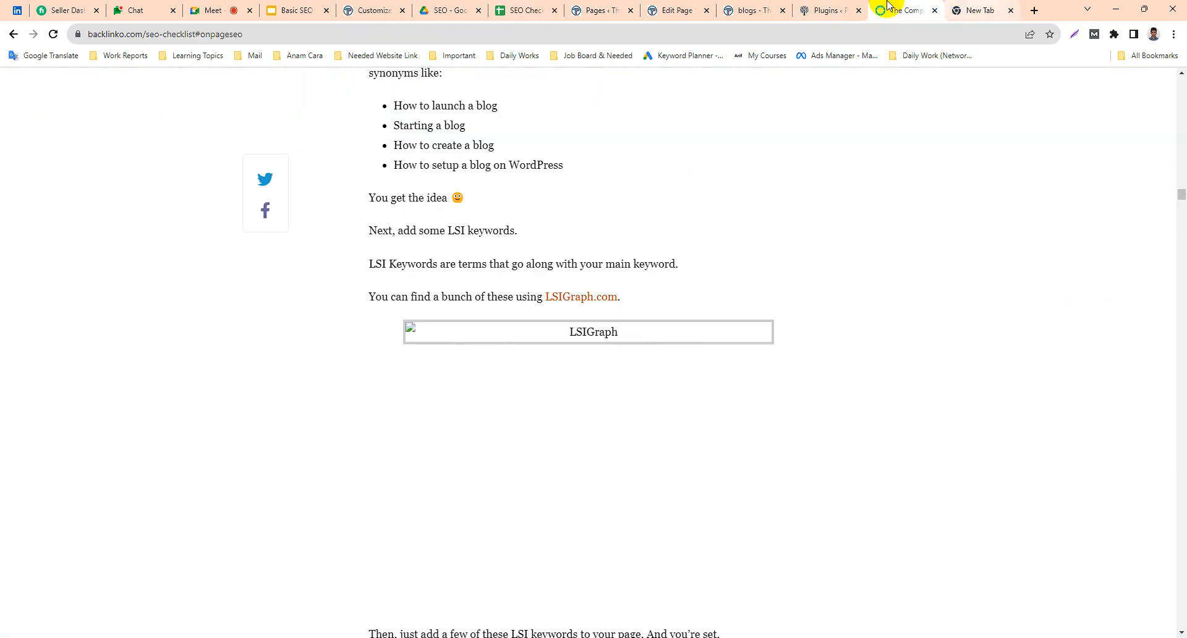
click(828, 8)
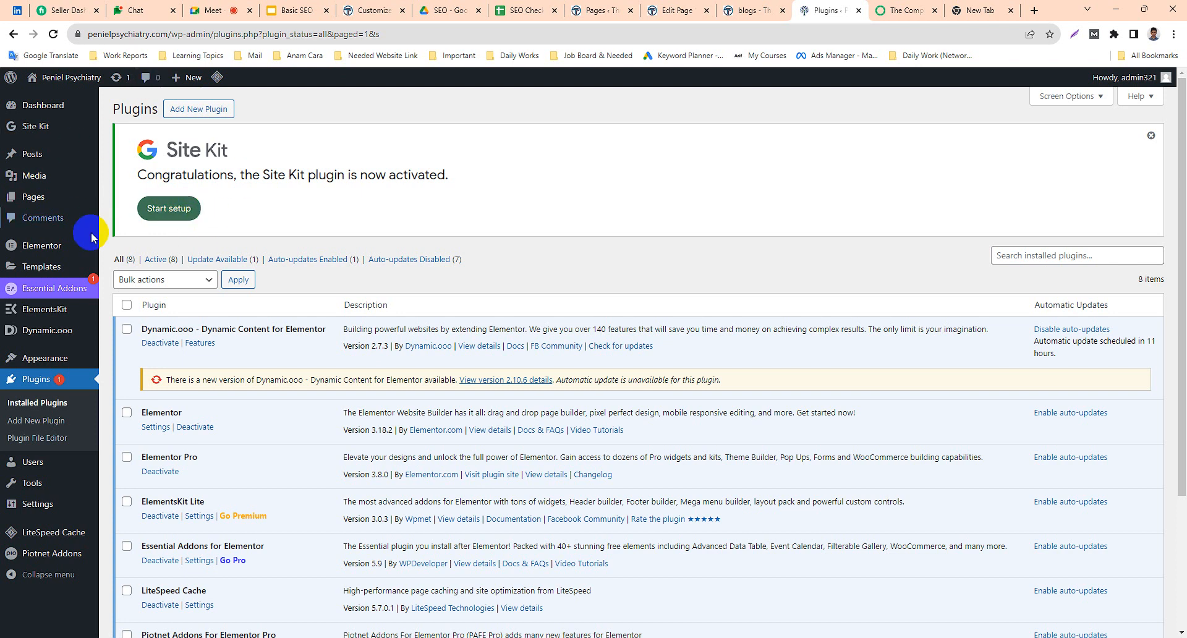
Start the Site Kit setup with Google Analytics connected as part of it, and proceed to the Google sign-in.
click(181, 214)
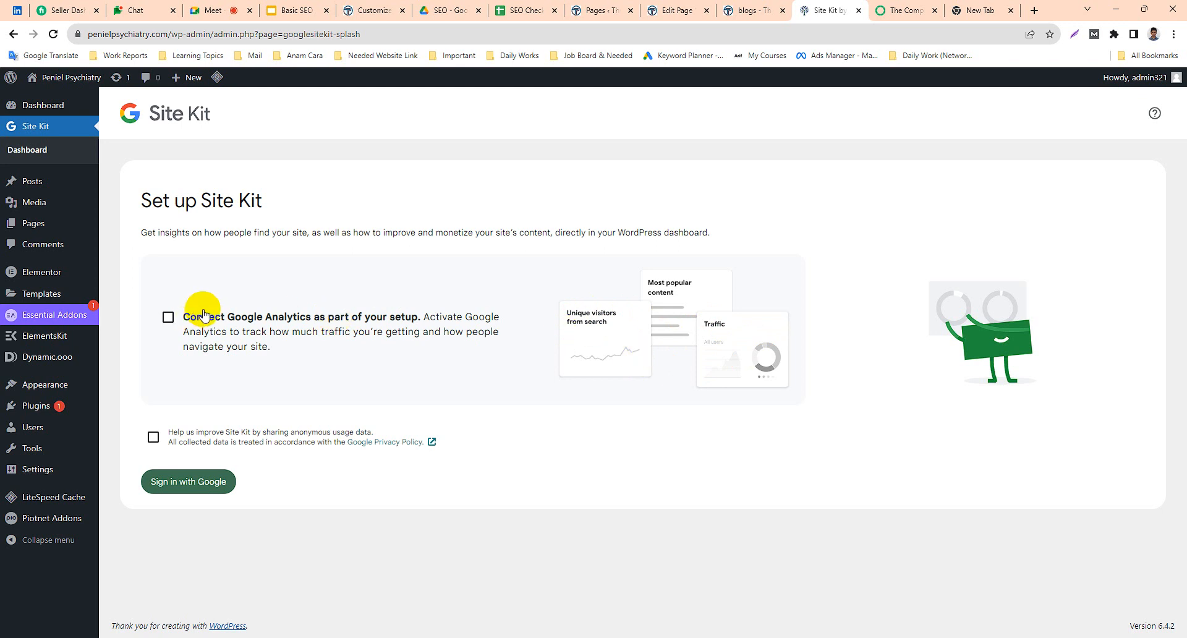
click(176, 318)
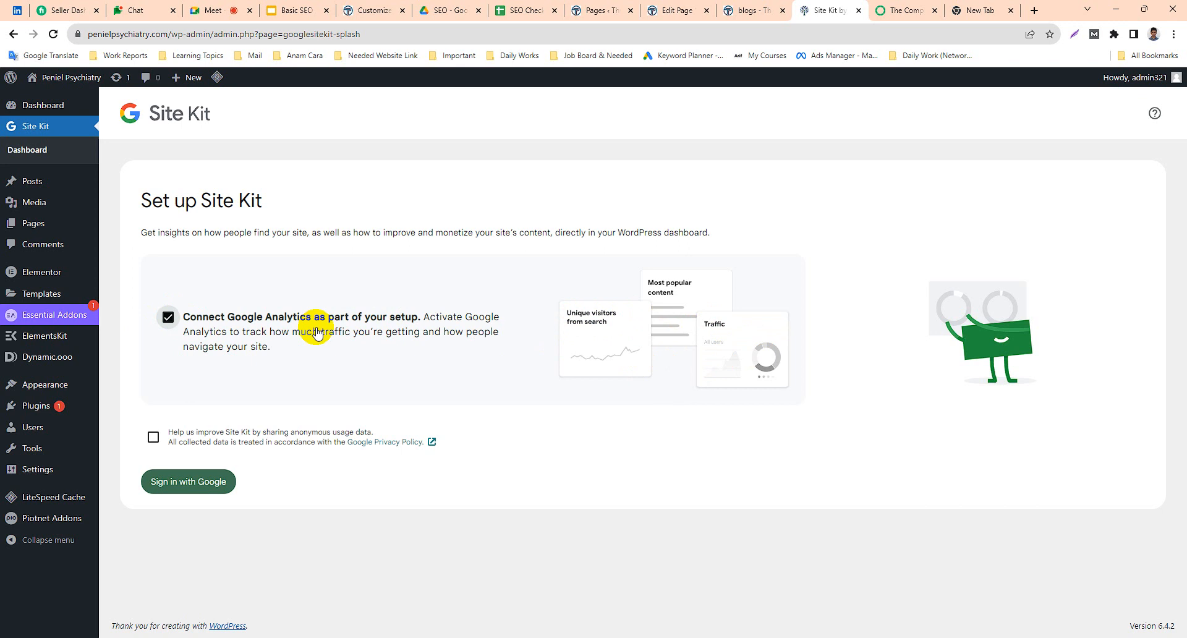
click(194, 485)
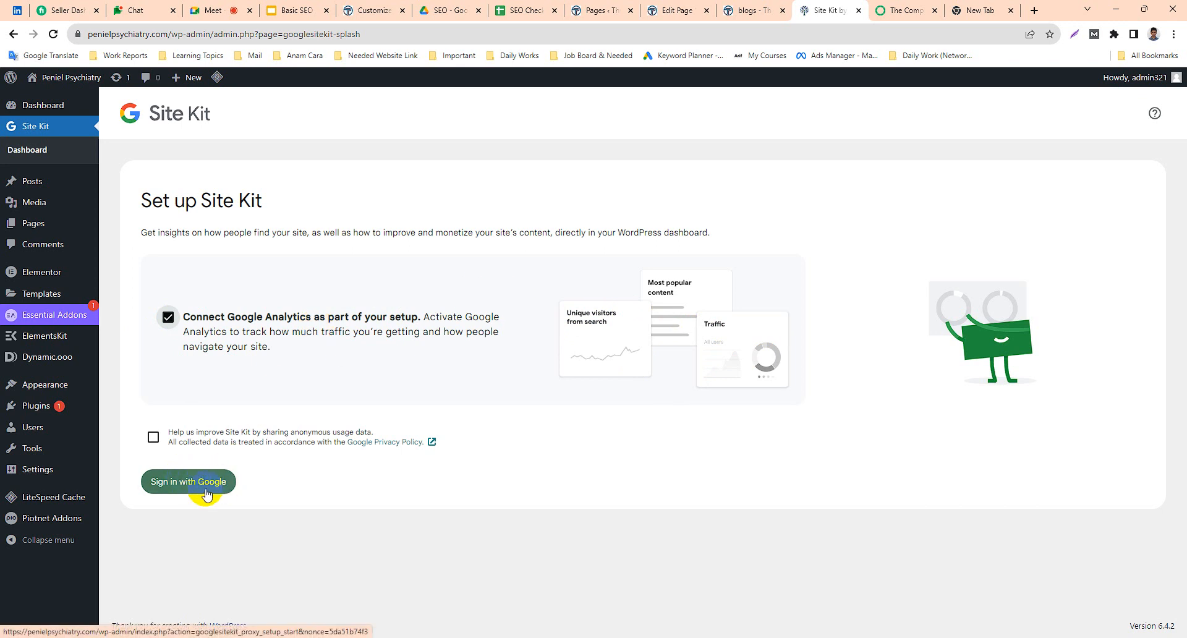
click(206, 487)
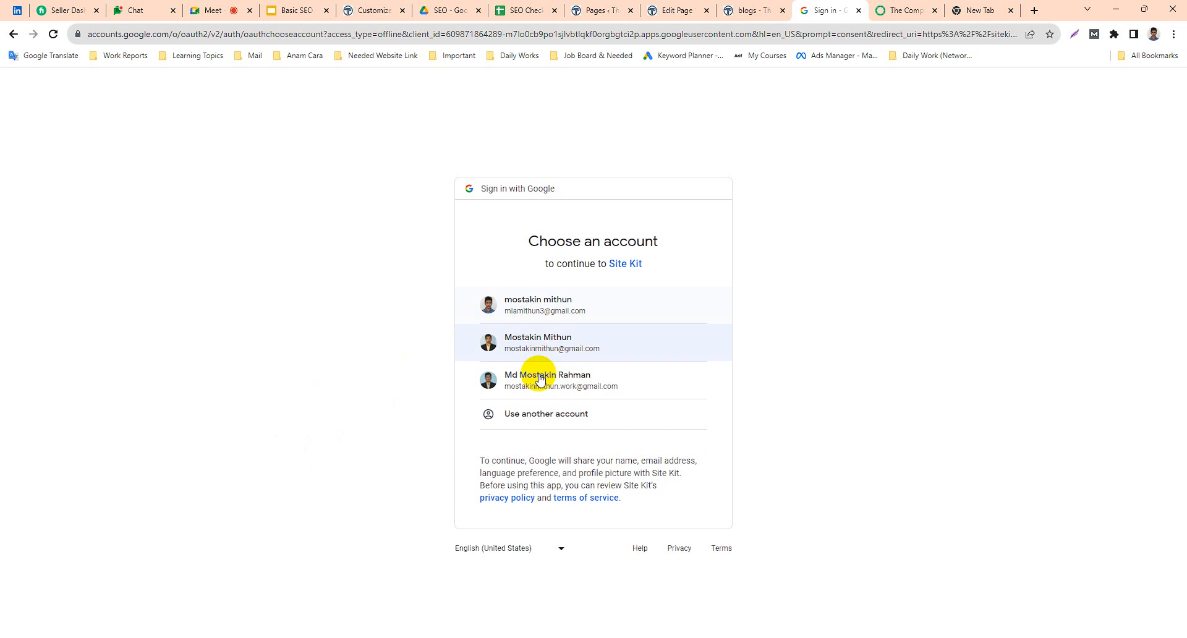
Choose the work Google account for Site Kit and approve the additional access request.
click(559, 388)
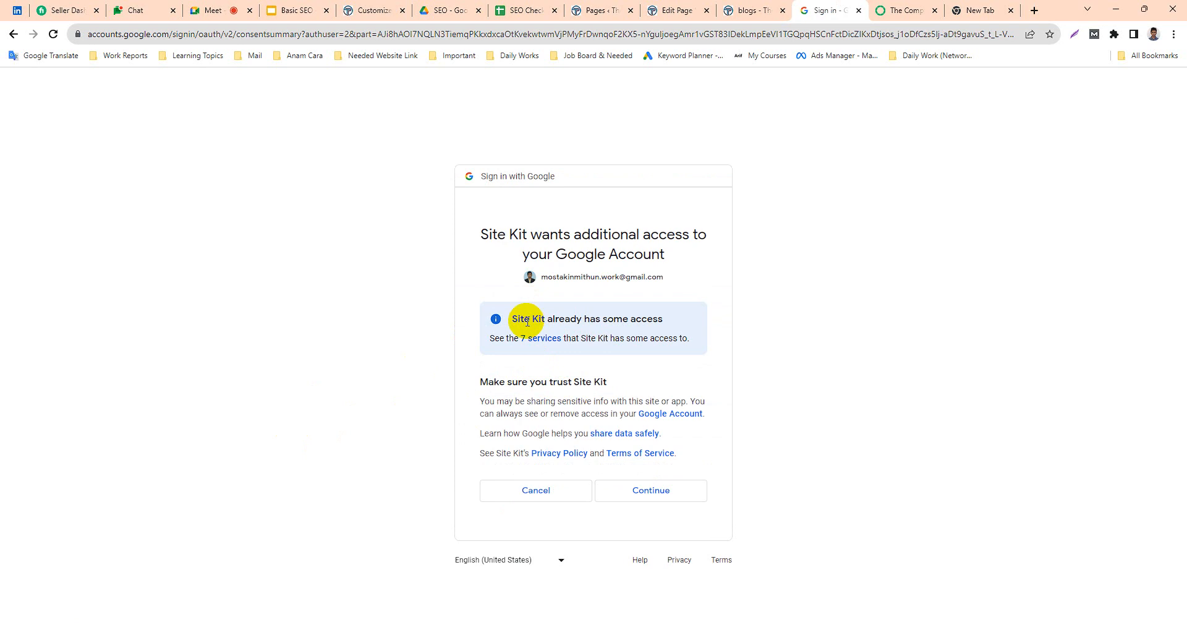
drag(518, 319, 647, 321)
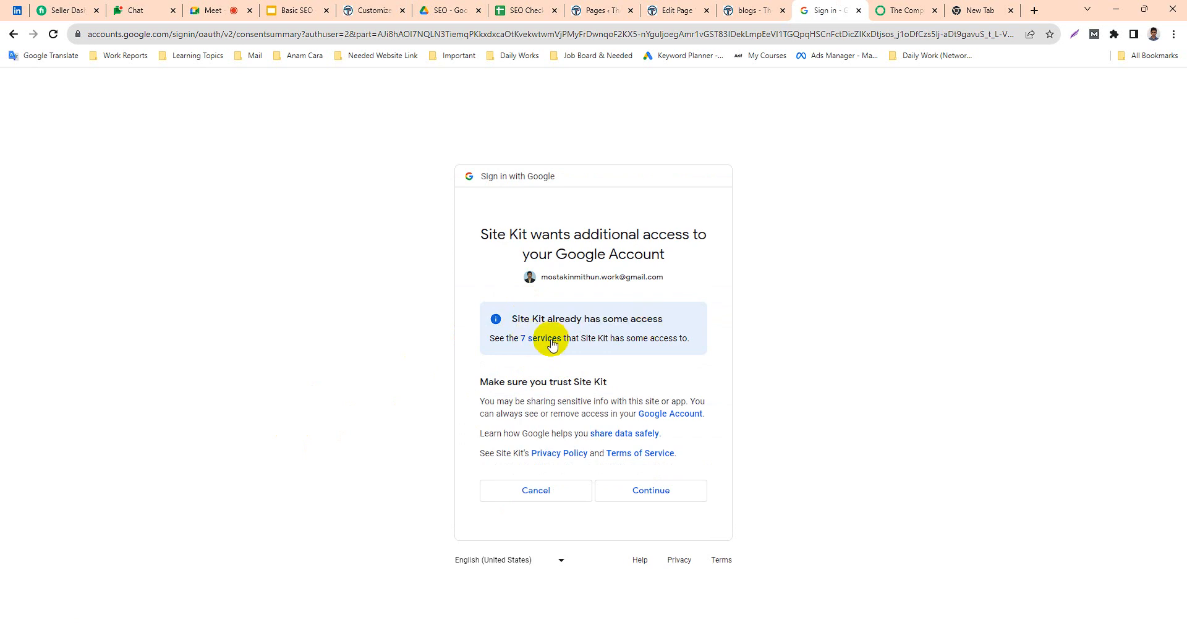
click(649, 488)
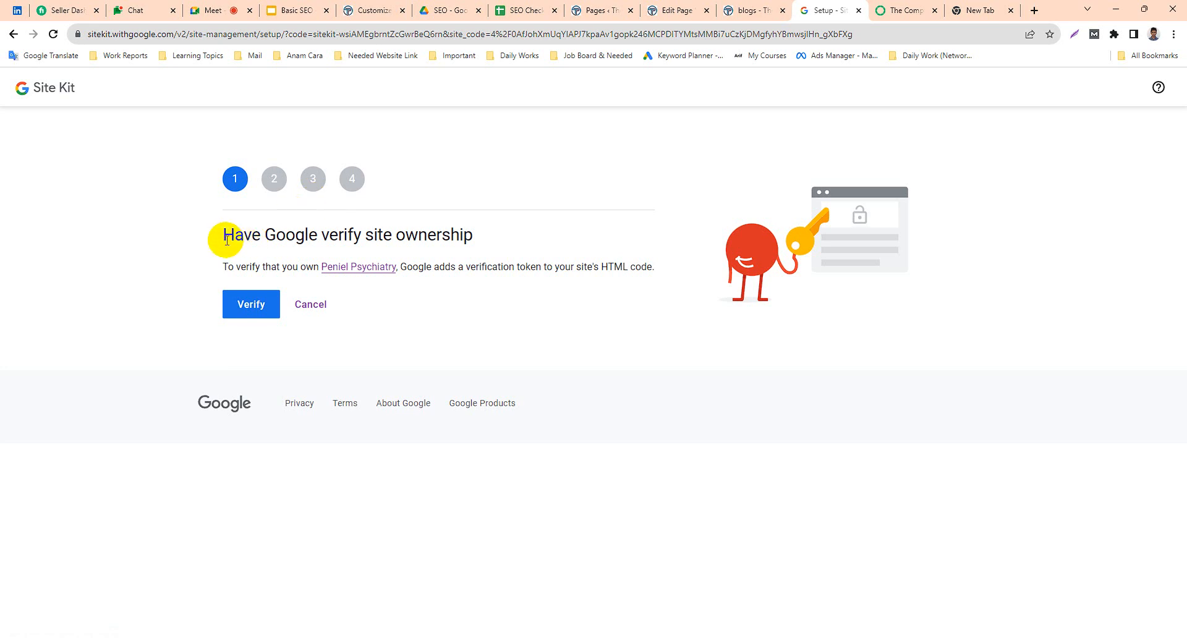
Have Google verify ownership of the Peniel Psychiatry site and allow metrics in the Site Kit dashboard.
click(238, 303)
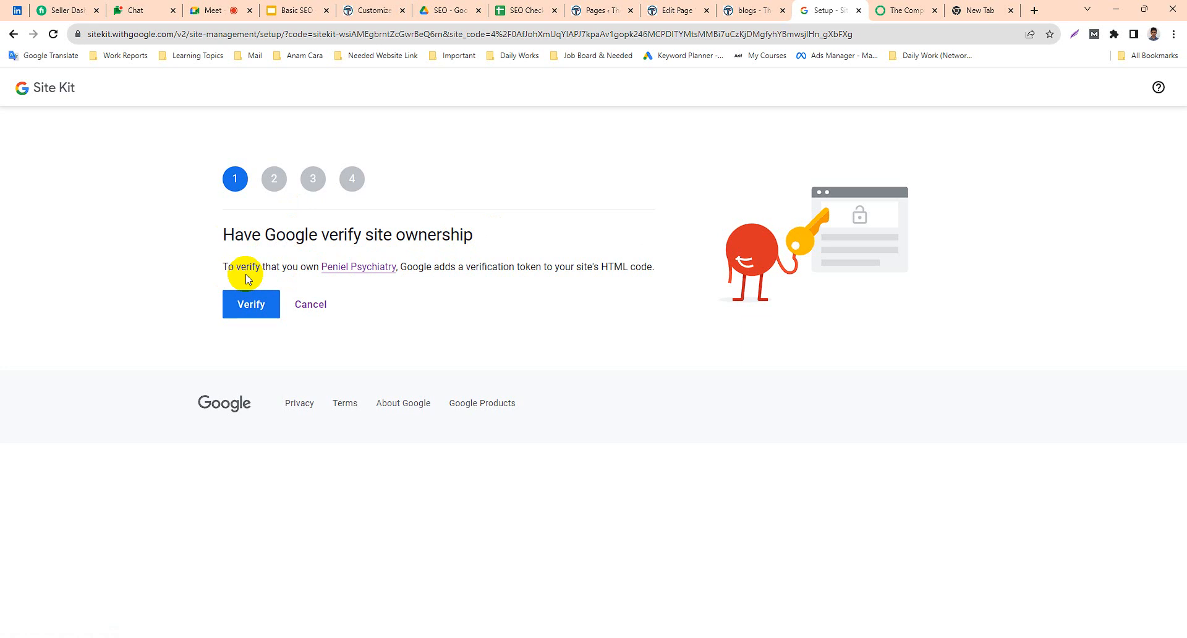
click(252, 309)
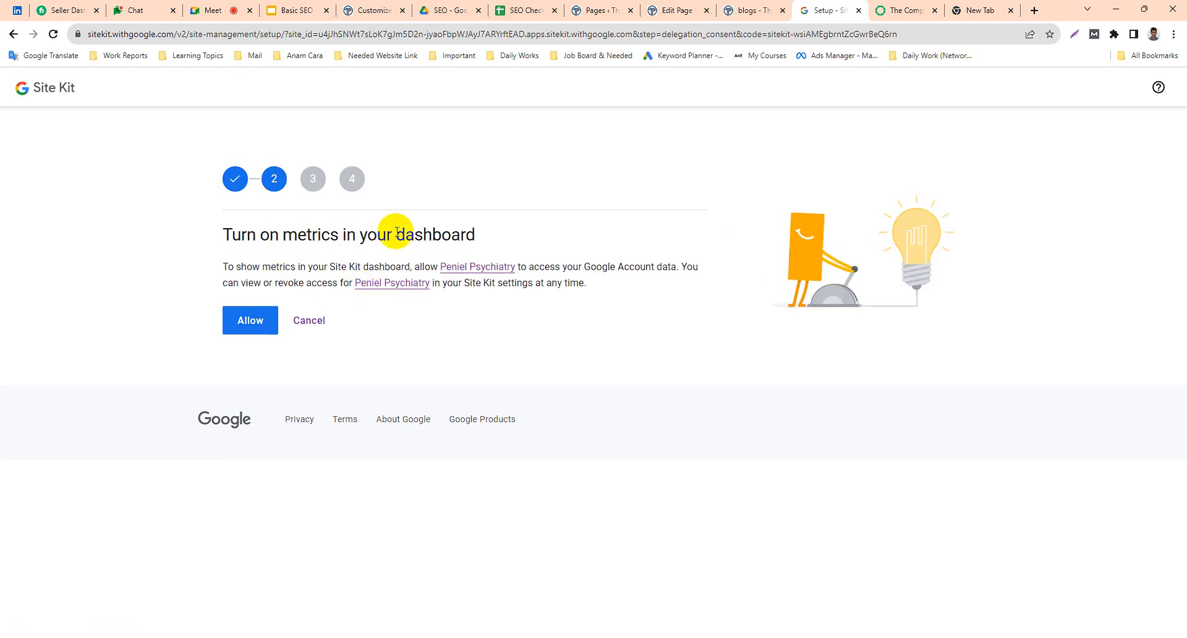
click(243, 321)
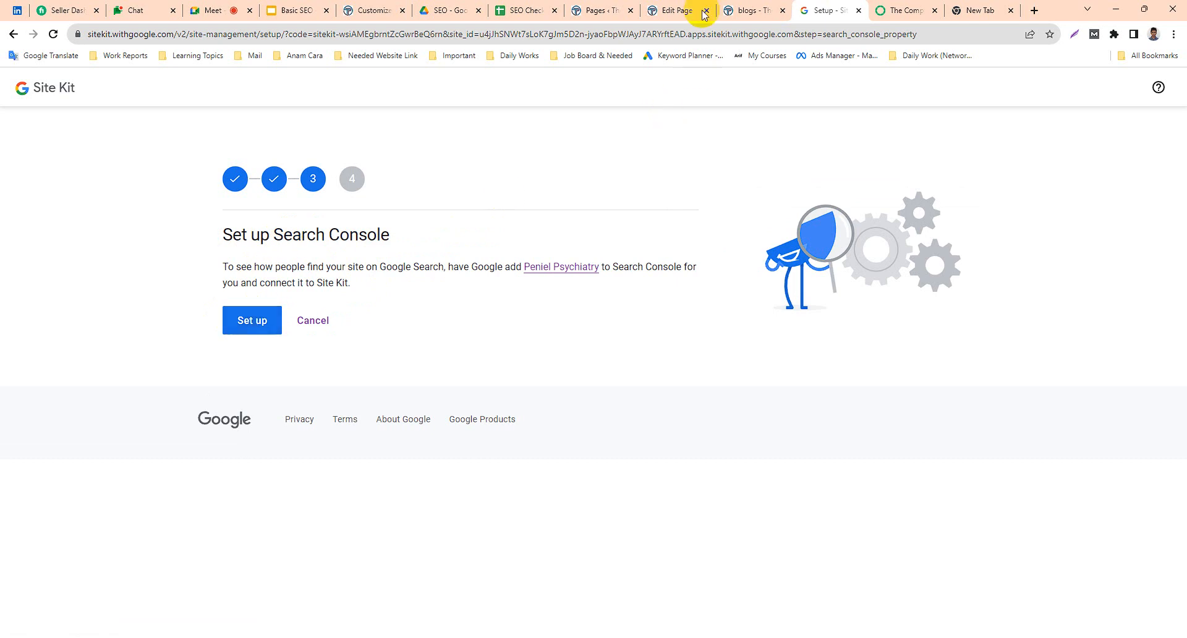
Look up the Google Search Console task in the SEO checklist and return to the Site Kit setup.
click(523, 10)
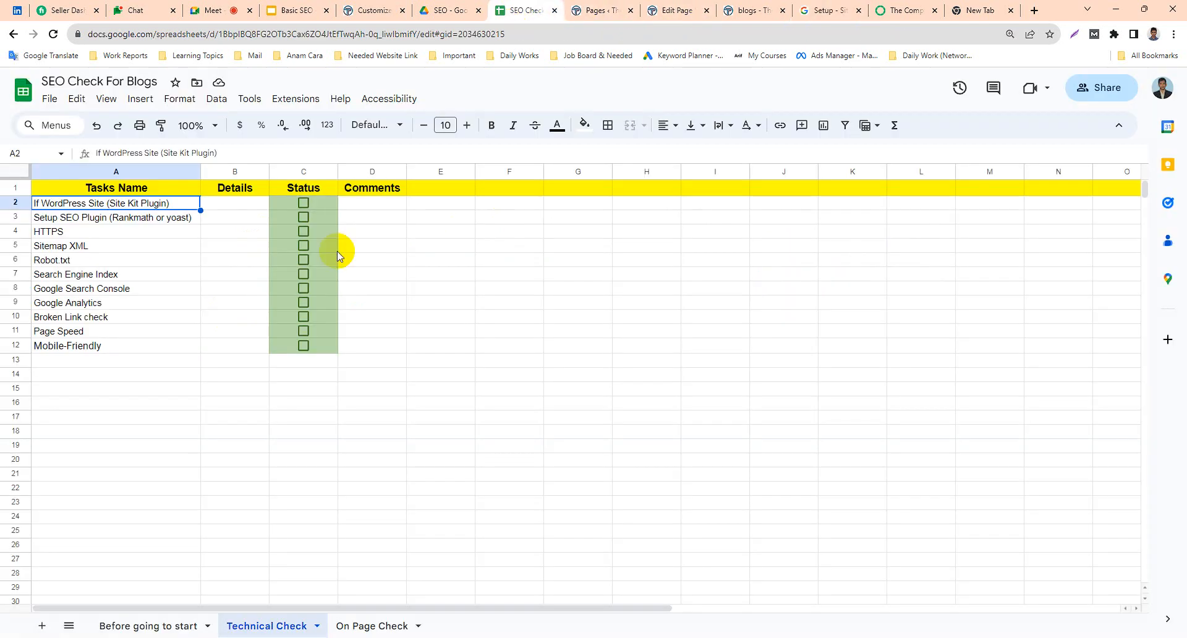
click(78, 289)
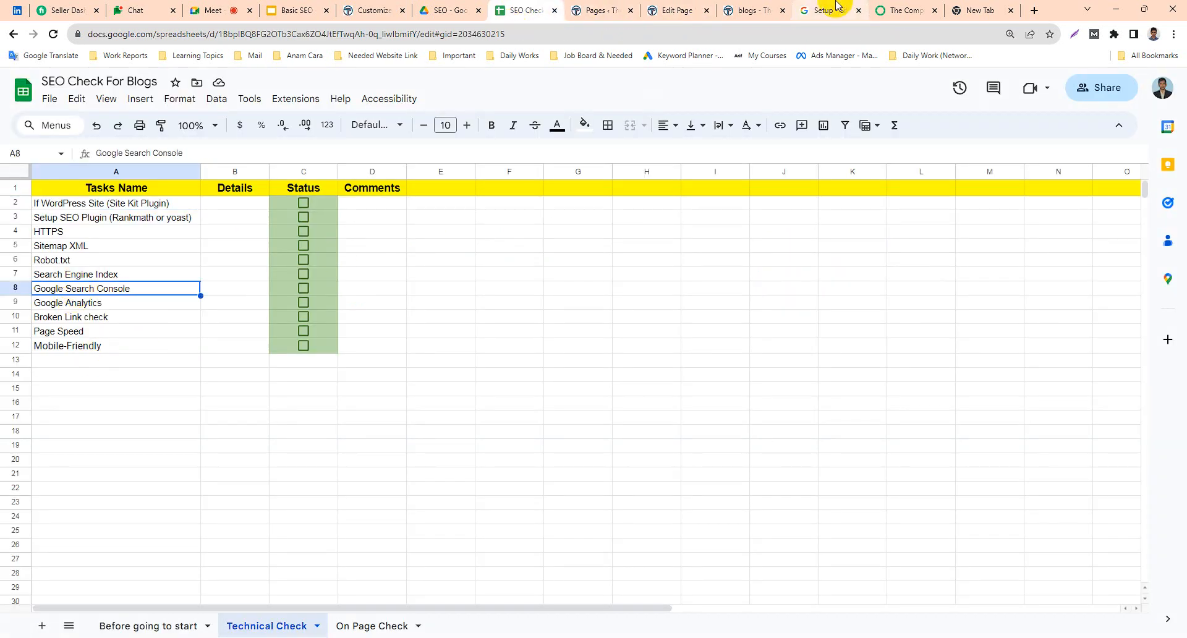
click(887, 5)
click(829, 7)
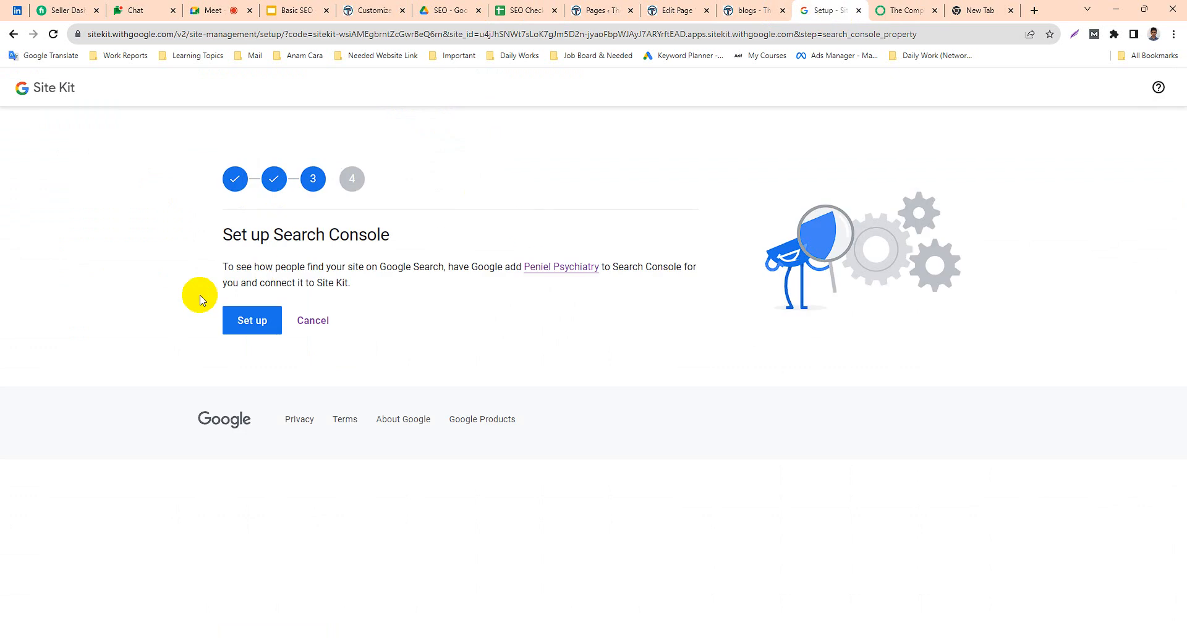
Set up Search Console for Peniel Psychiatry and continue to the Google Analytics connection.
click(256, 322)
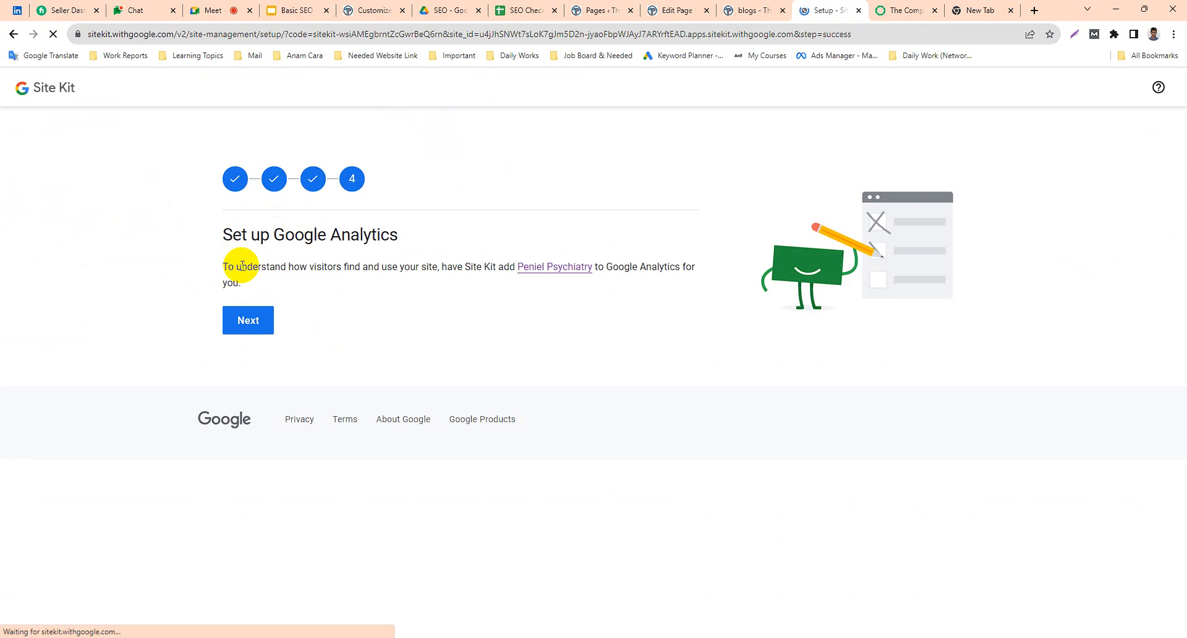
click(240, 323)
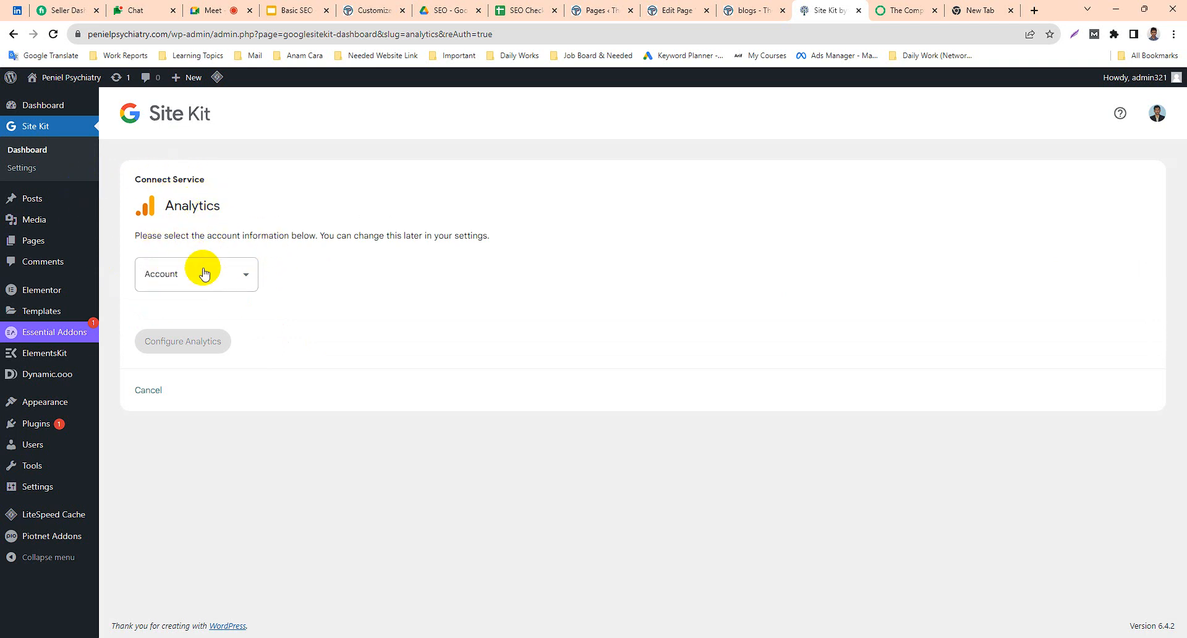
Look through the available Analytics accounts and check which Google account is connected to Site Kit.
double_click(200, 236)
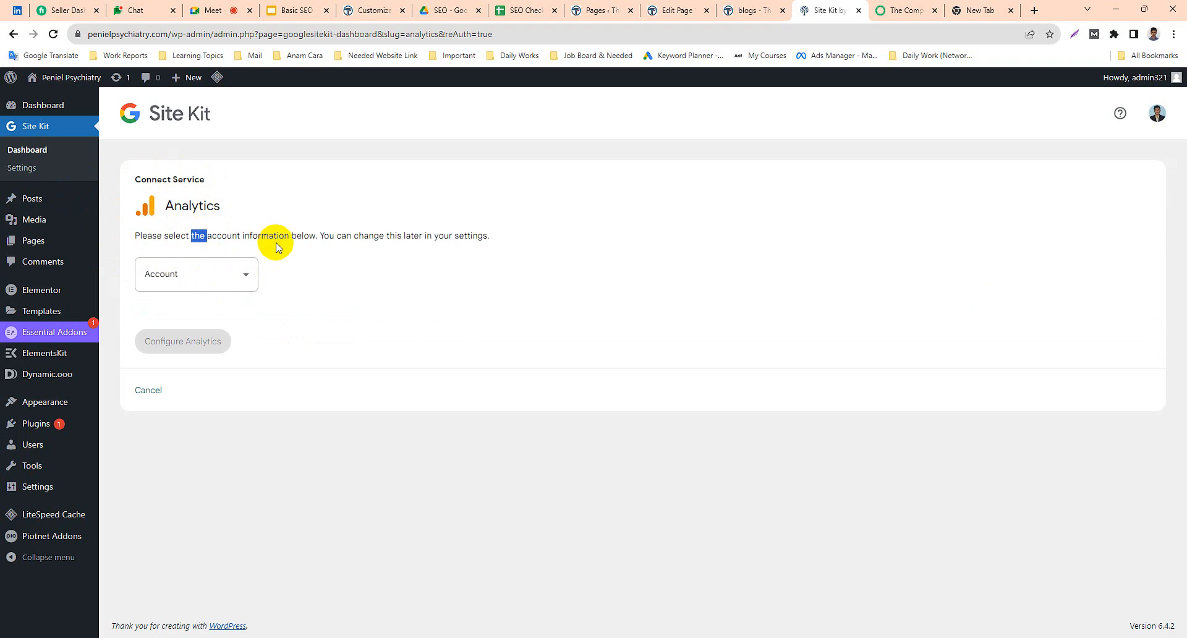
click(235, 284)
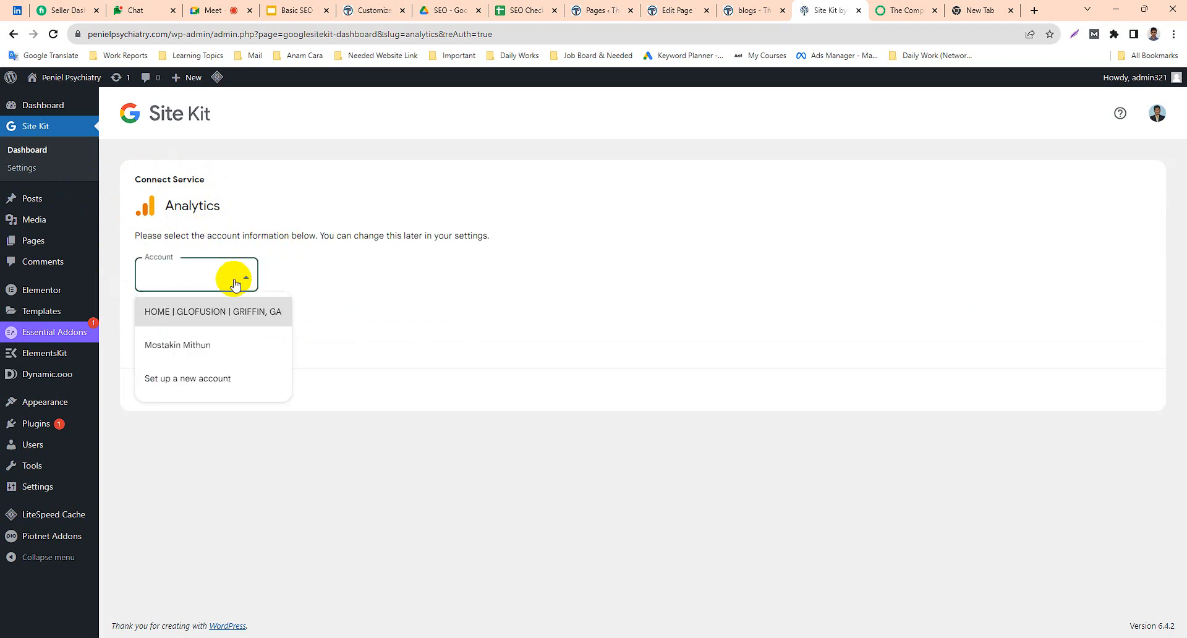
click(1156, 113)
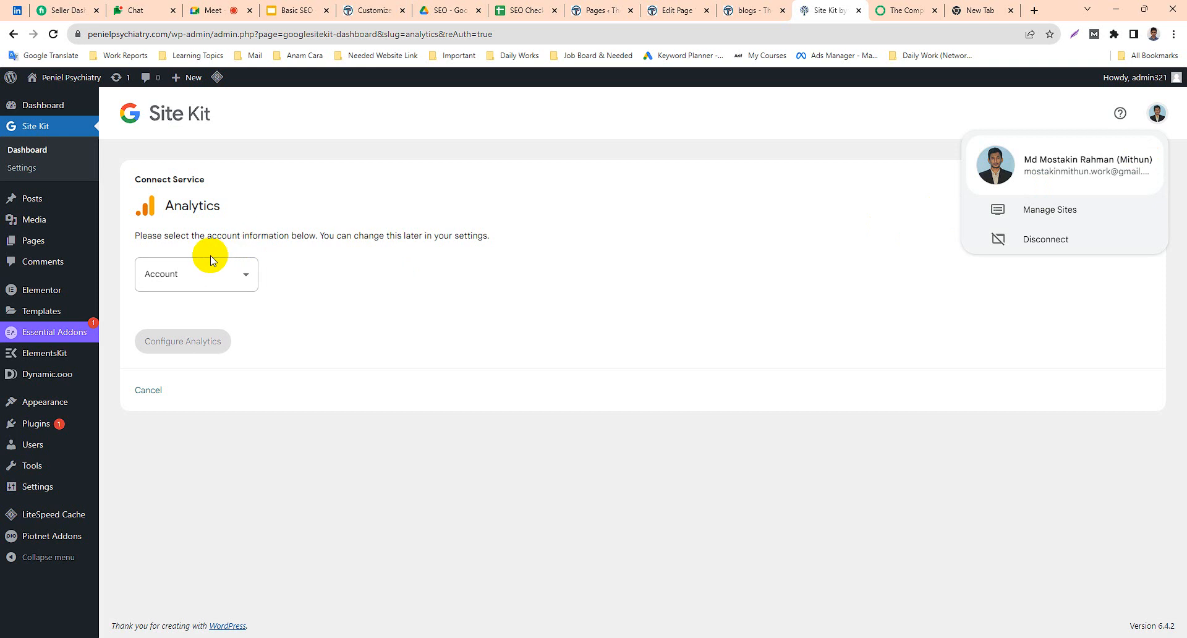
click(244, 324)
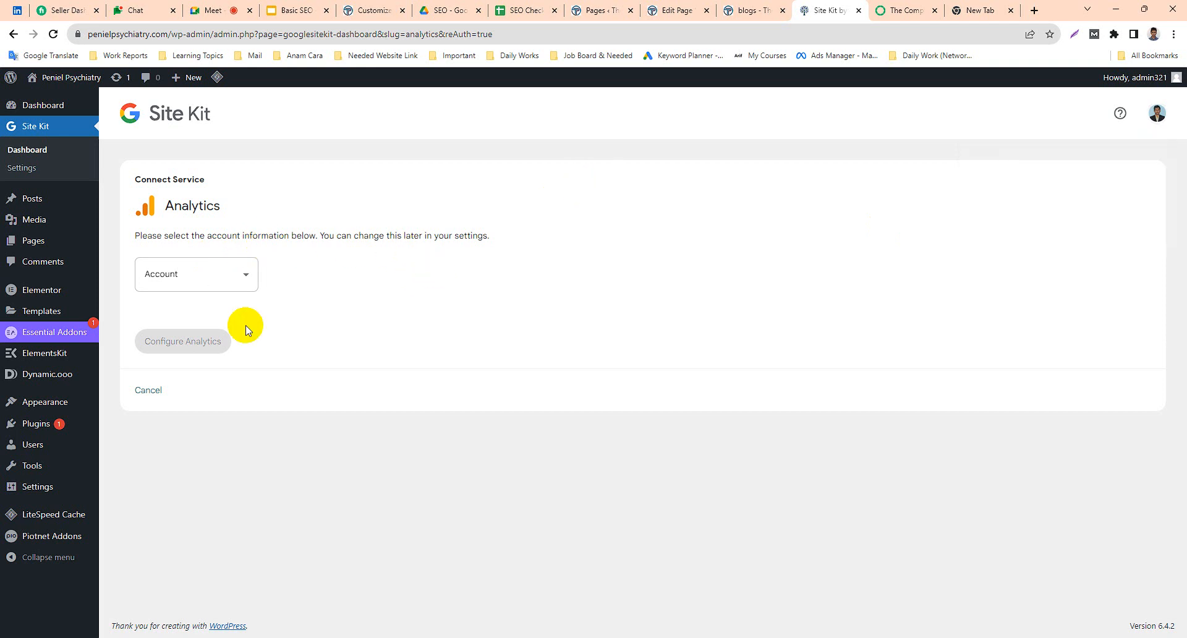
click(222, 281)
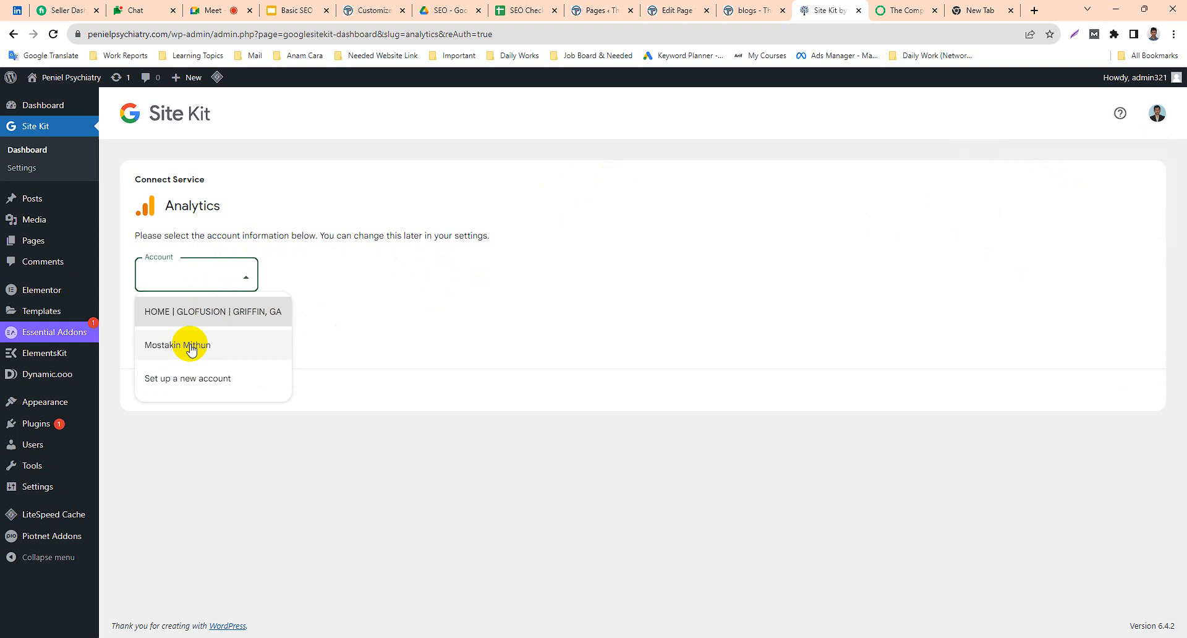
click(206, 385)
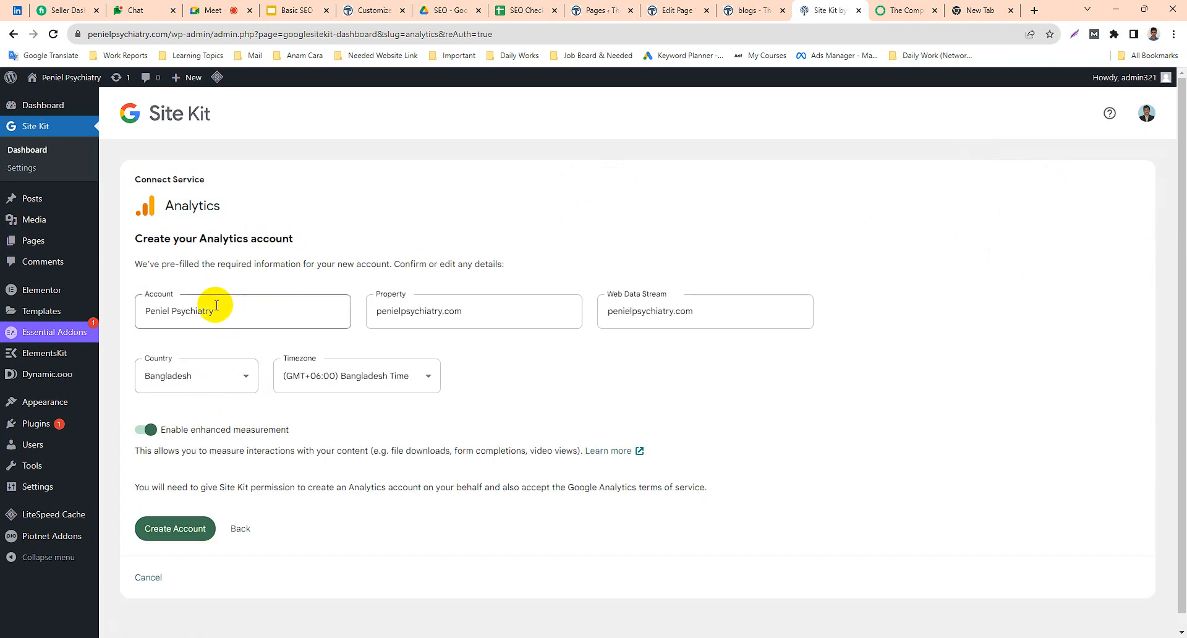
click(206, 381)
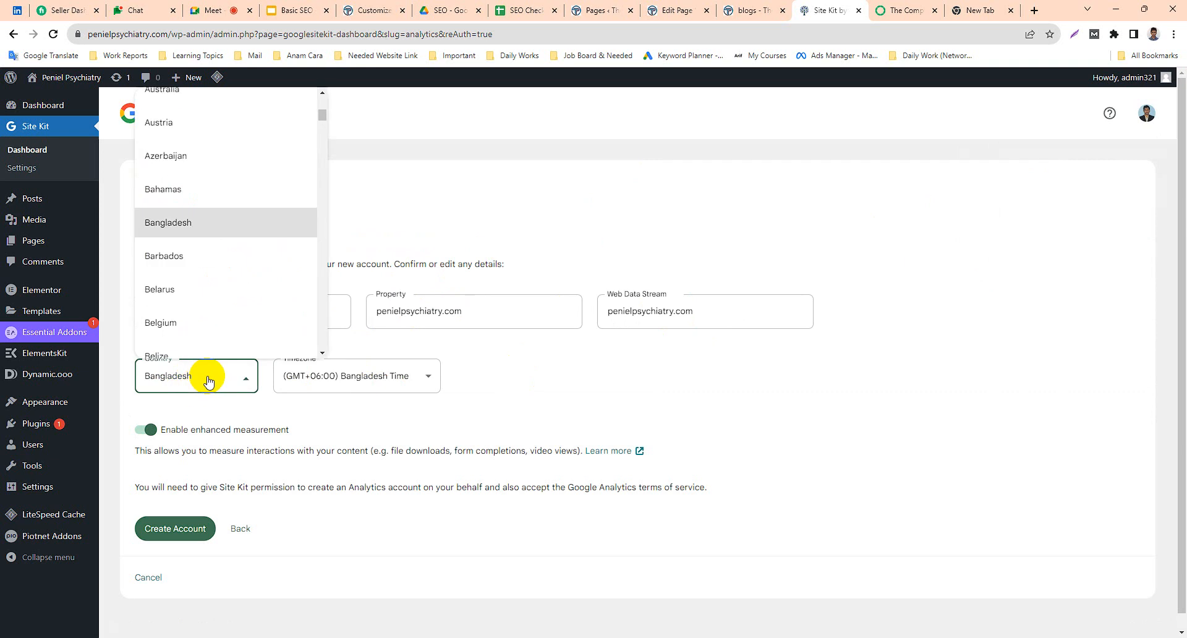
click(208, 382)
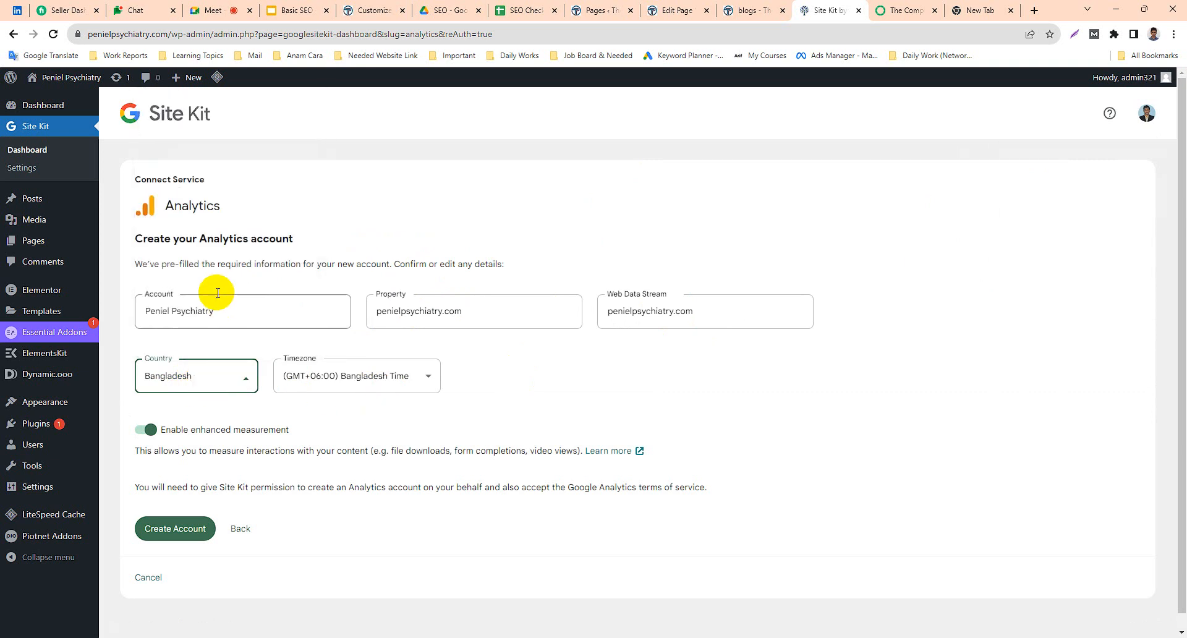
scroll(216, 436, down, 1)
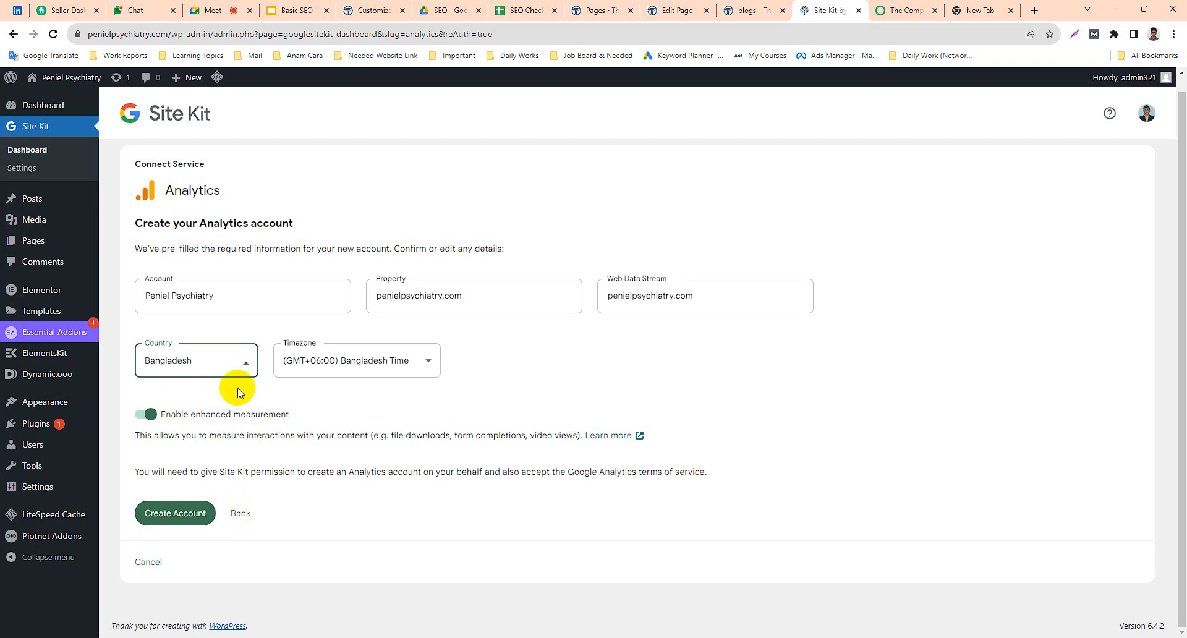
click(241, 515)
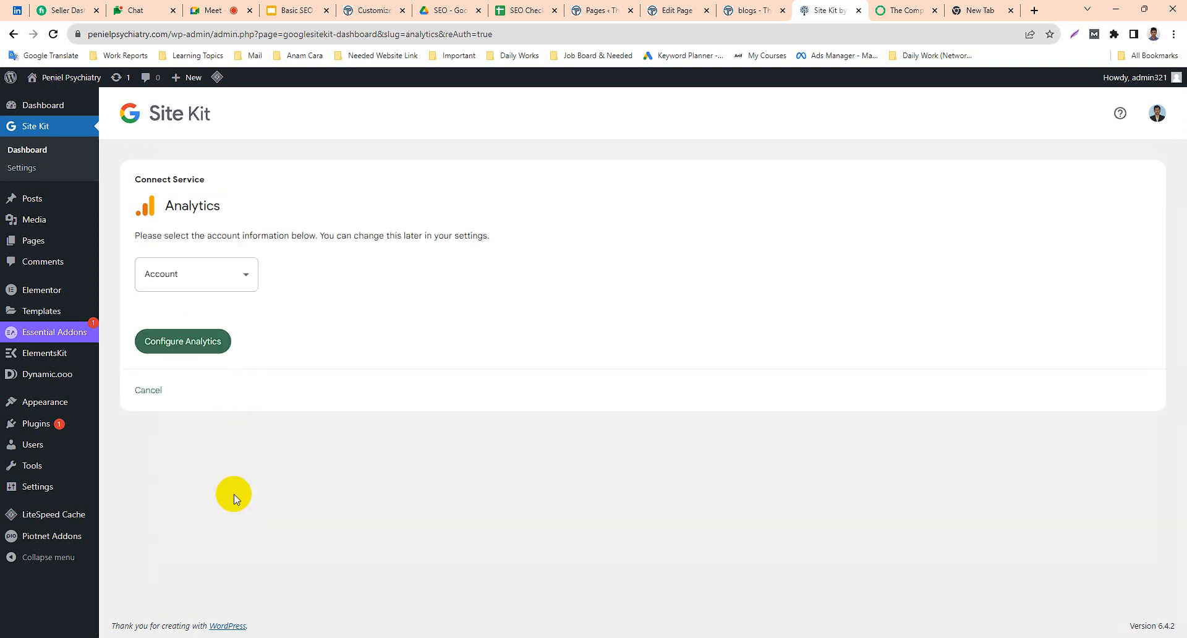
Select the existing personal Analytics account with the options to set up a new property and a new web data stream.
click(185, 278)
click(189, 352)
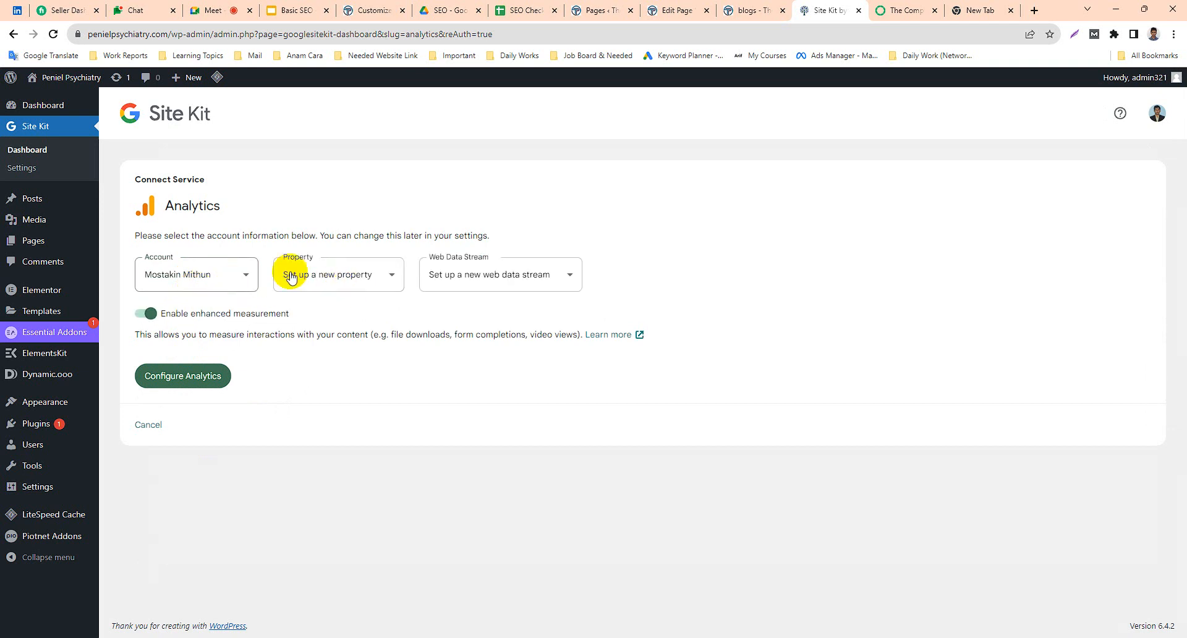
click(329, 276)
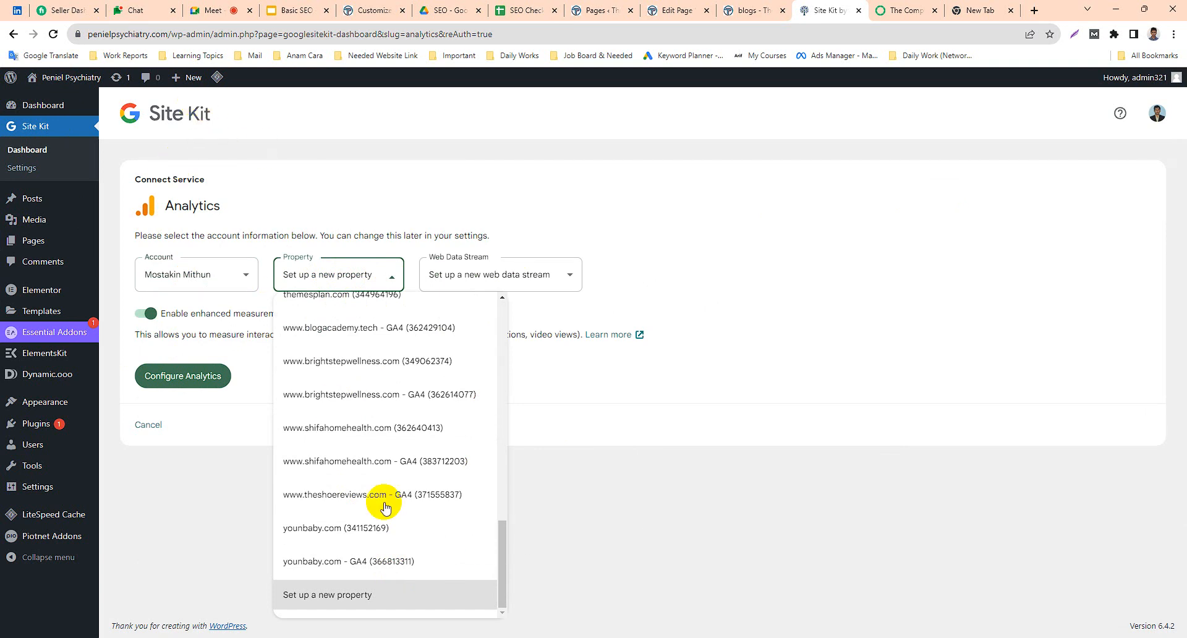
click(565, 475)
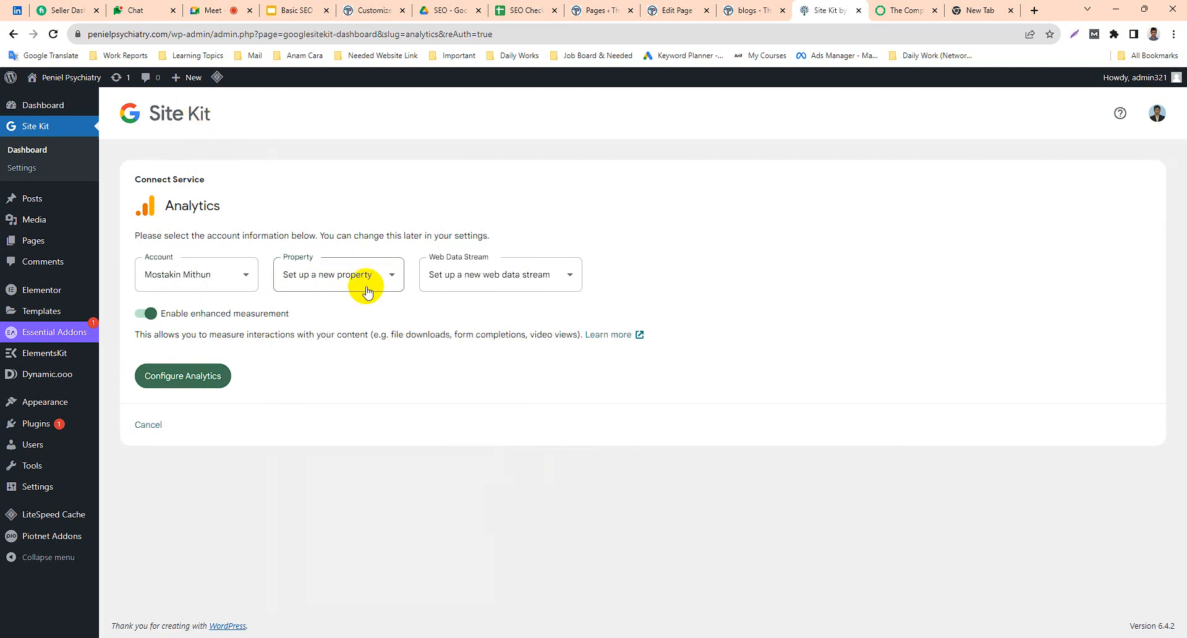
click(495, 281)
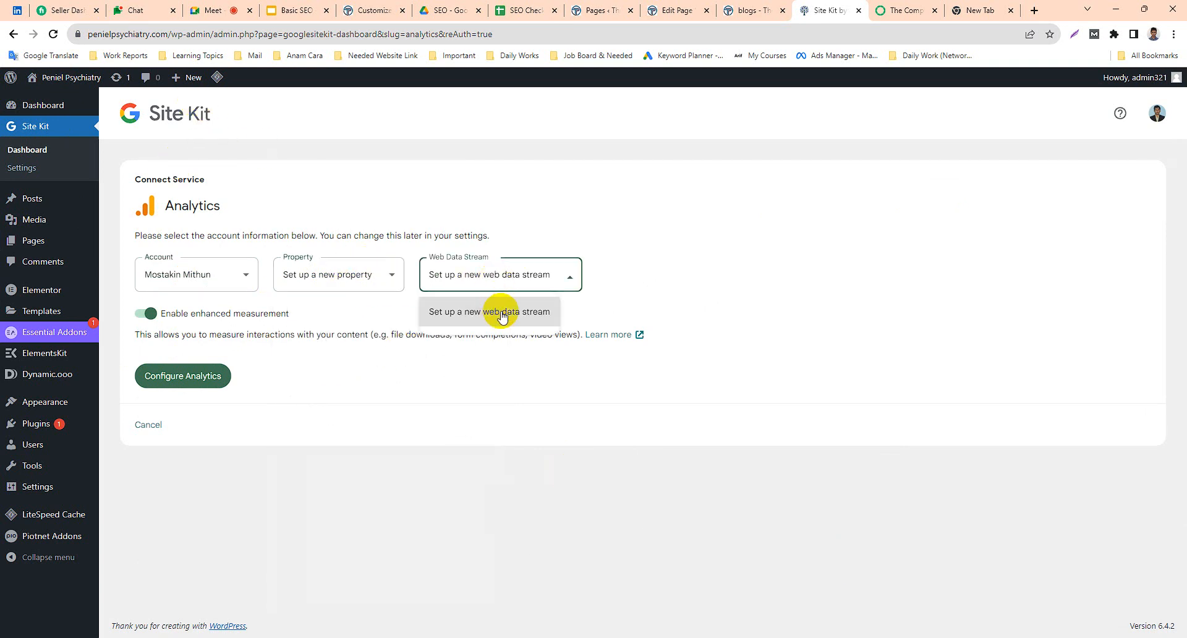
click(502, 309)
Configure Analytics and grant Site Kit the additional permission to create an Analytics 4 property through the work Google account.
double_click(203, 383)
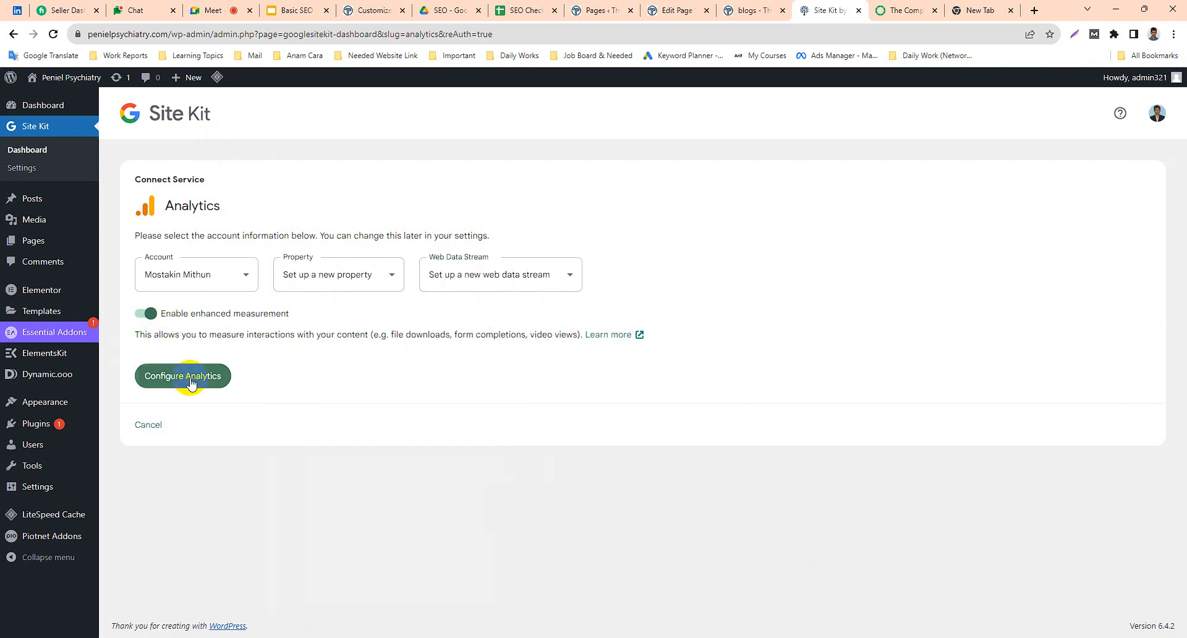
click(190, 382)
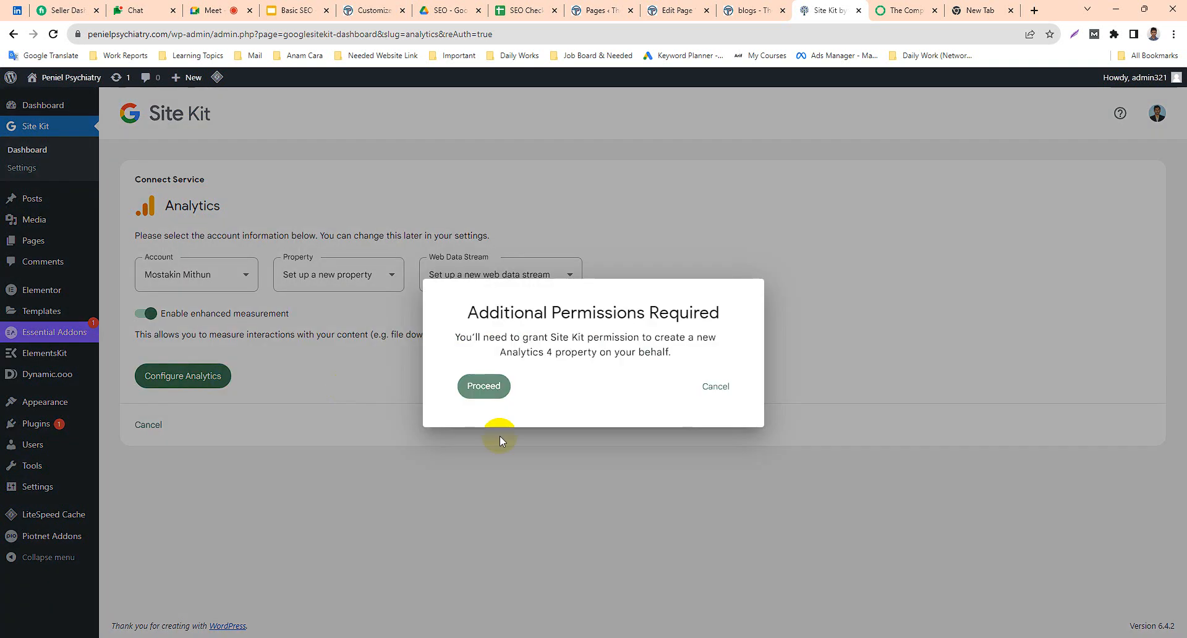
drag(513, 313, 637, 313)
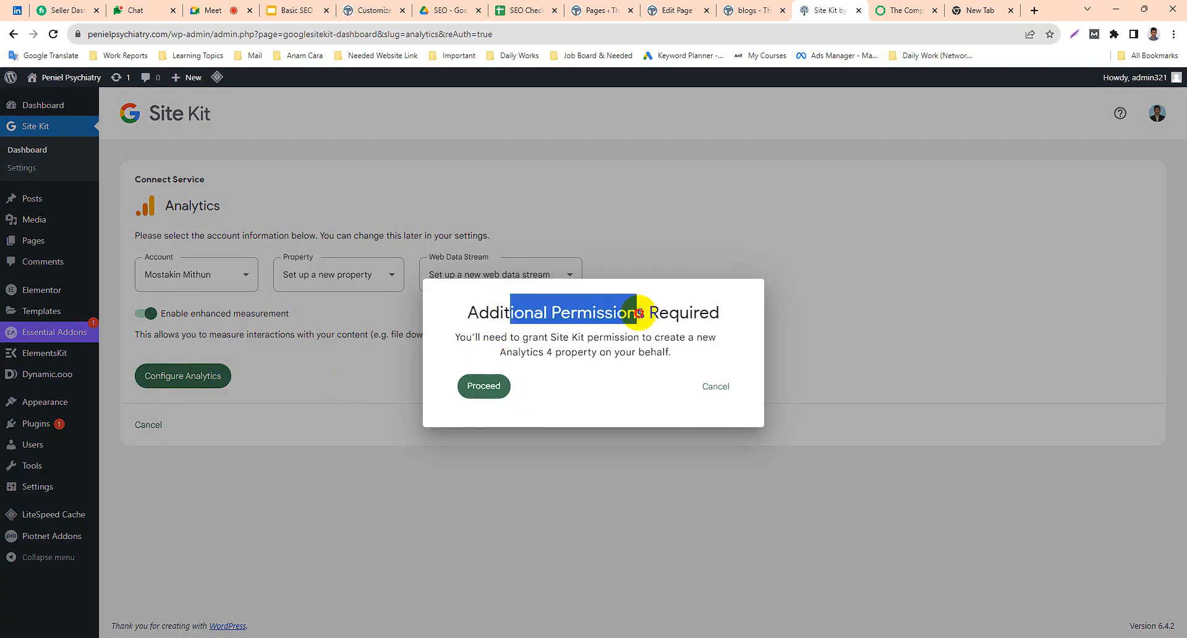
click(498, 387)
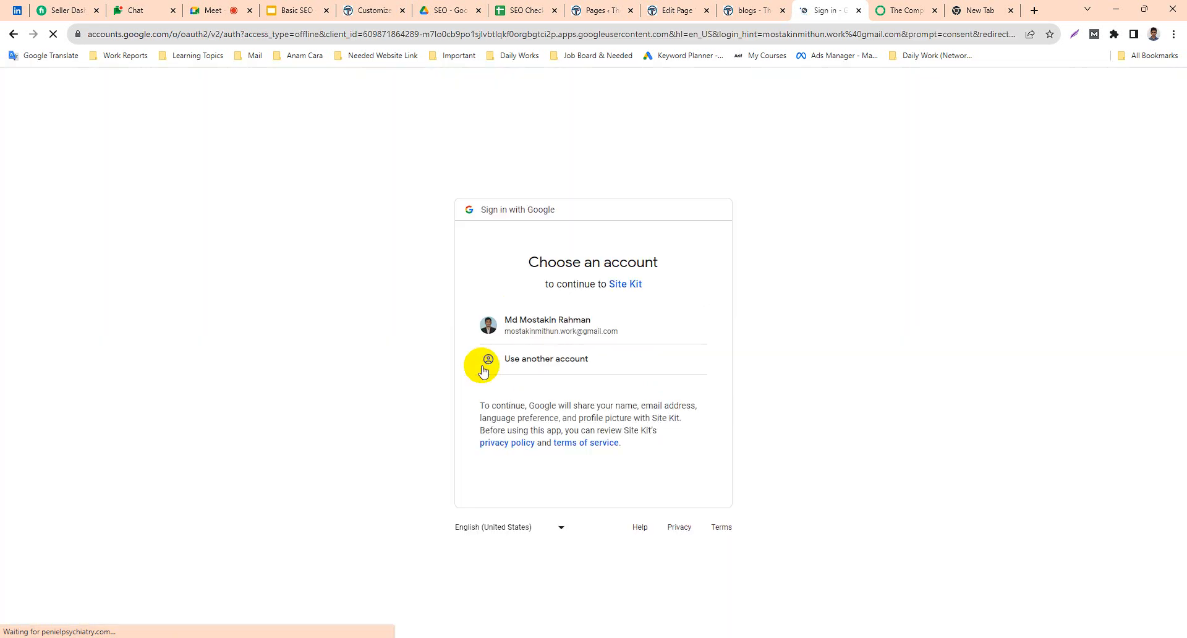
click(590, 332)
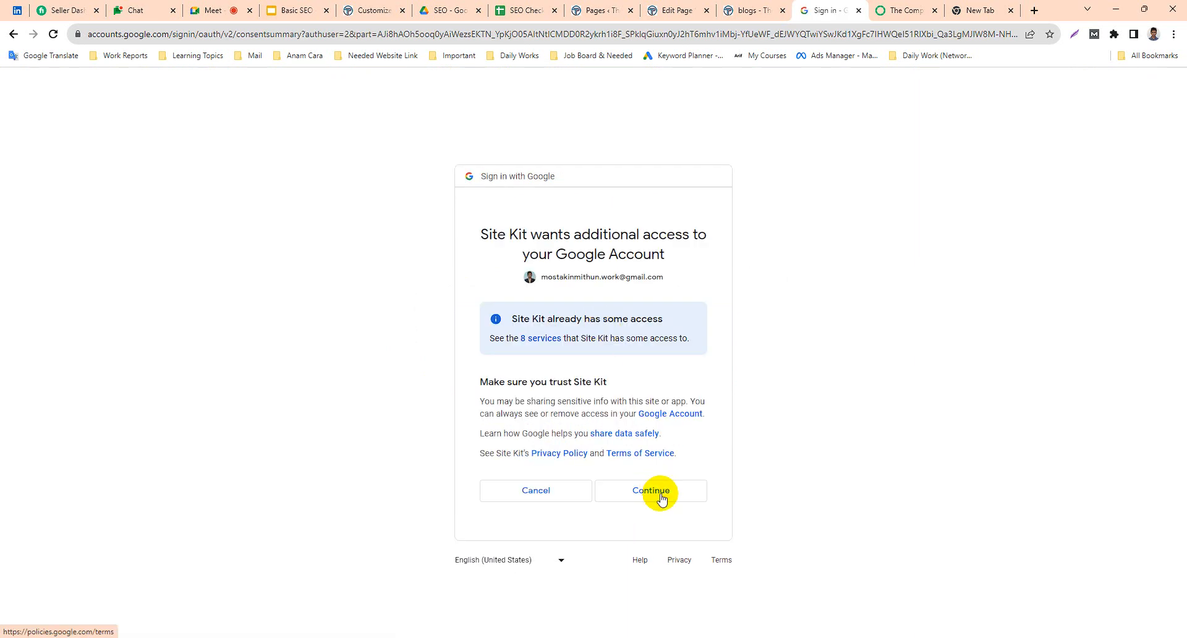
click(659, 494)
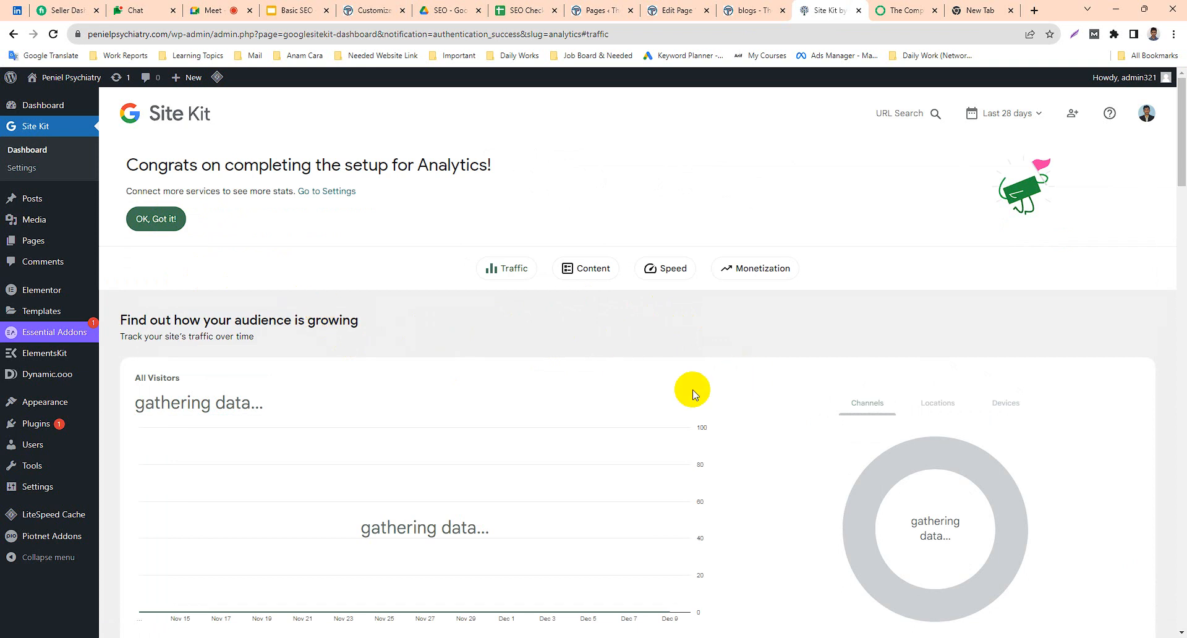
Dismiss the Analytics setup completion notice on the Site Kit dashboard.
scroll(671, 392, down, 7)
scroll(456, 419, up, 7)
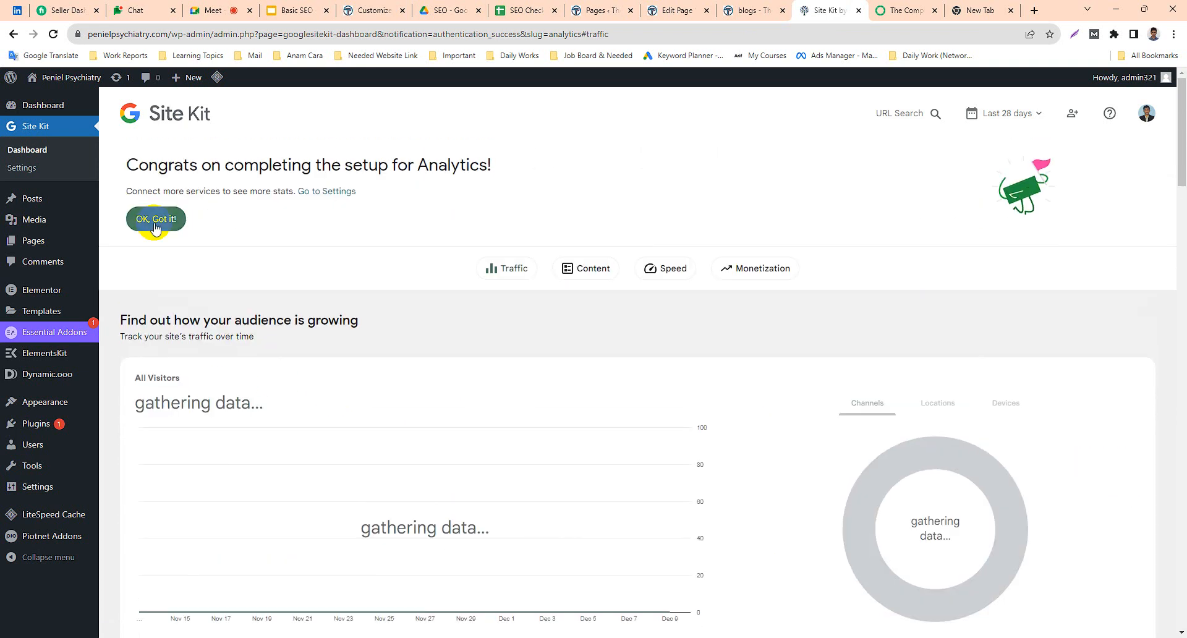
click(179, 224)
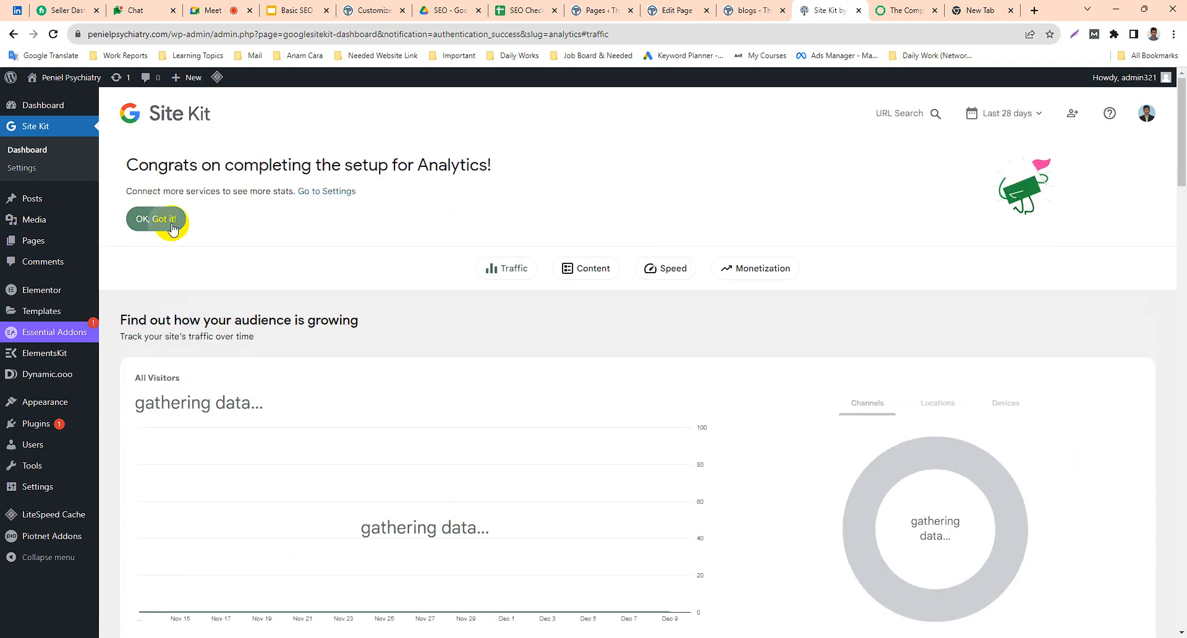
click(274, 241)
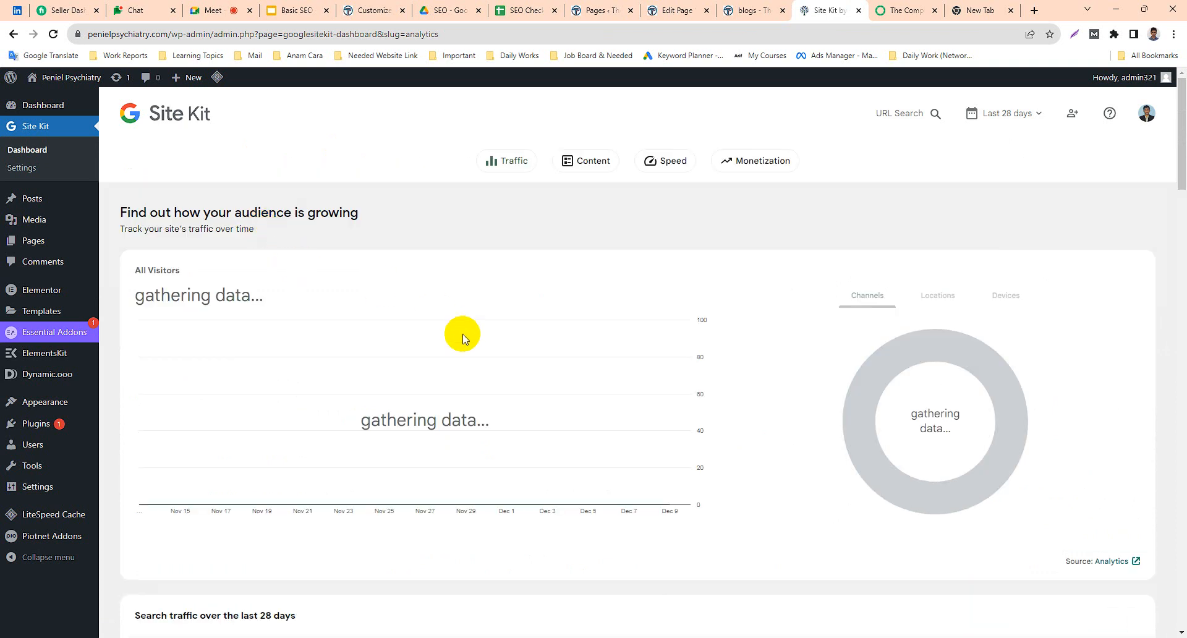
Review the Site Kit dashboard from visitor and search traffic down to the AdSense section, then return to the traffic overview.
scroll(458, 340, down, 1)
drag(127, 233, 265, 235)
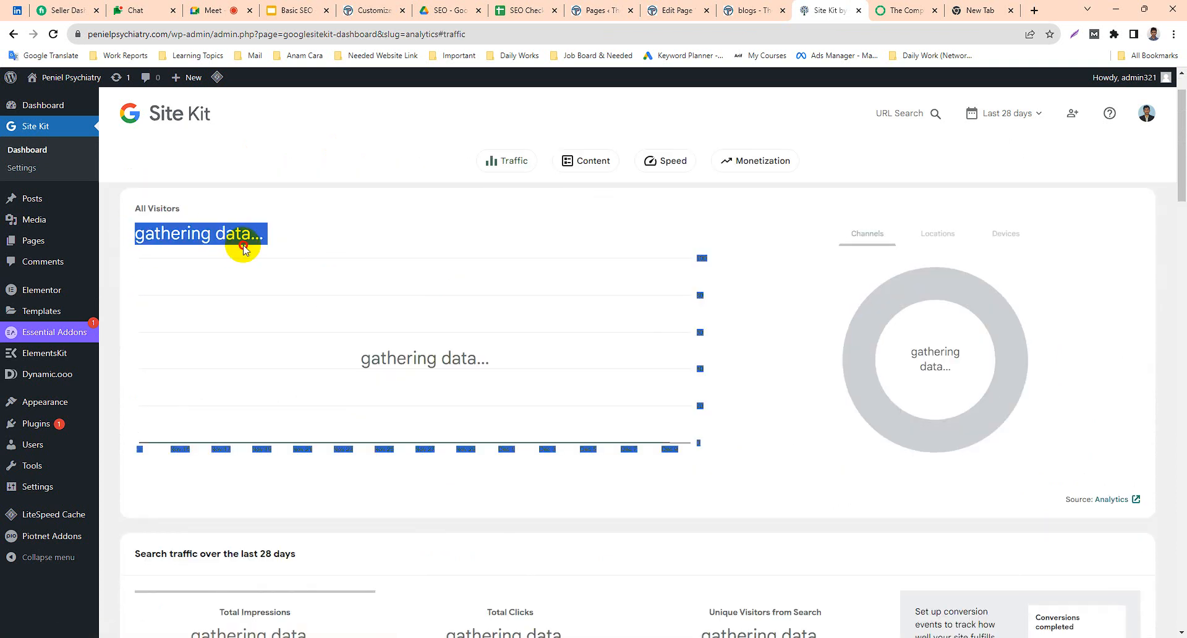
click(297, 275)
scroll(618, 381, up, 1)
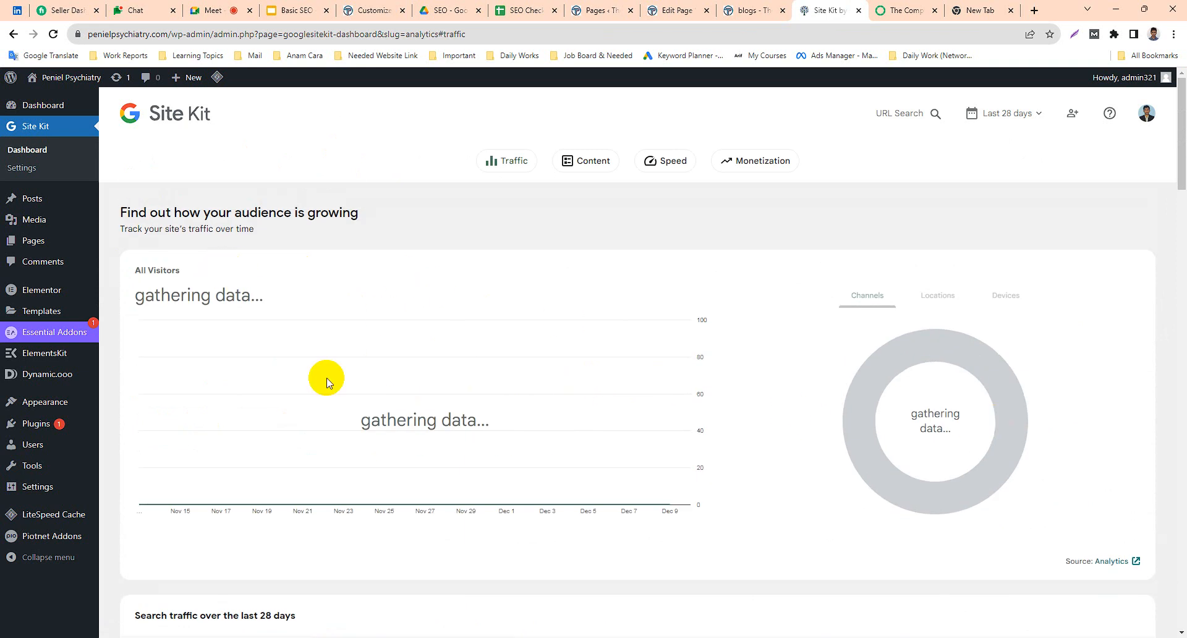
scroll(433, 346, down, 4)
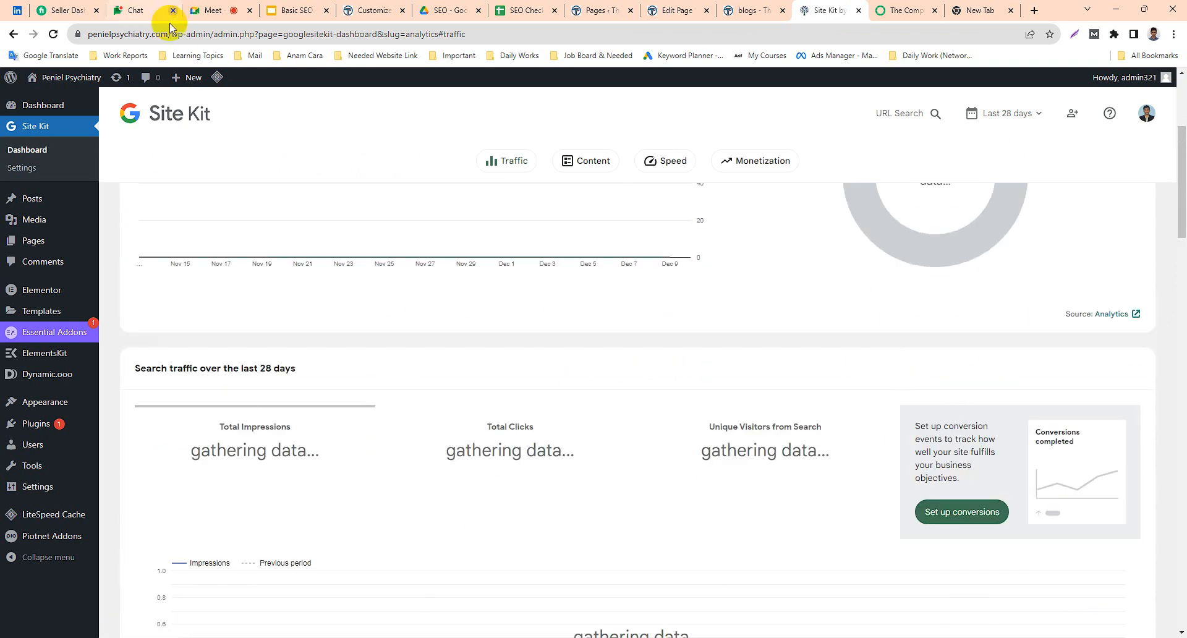
scroll(357, 209, up, 4)
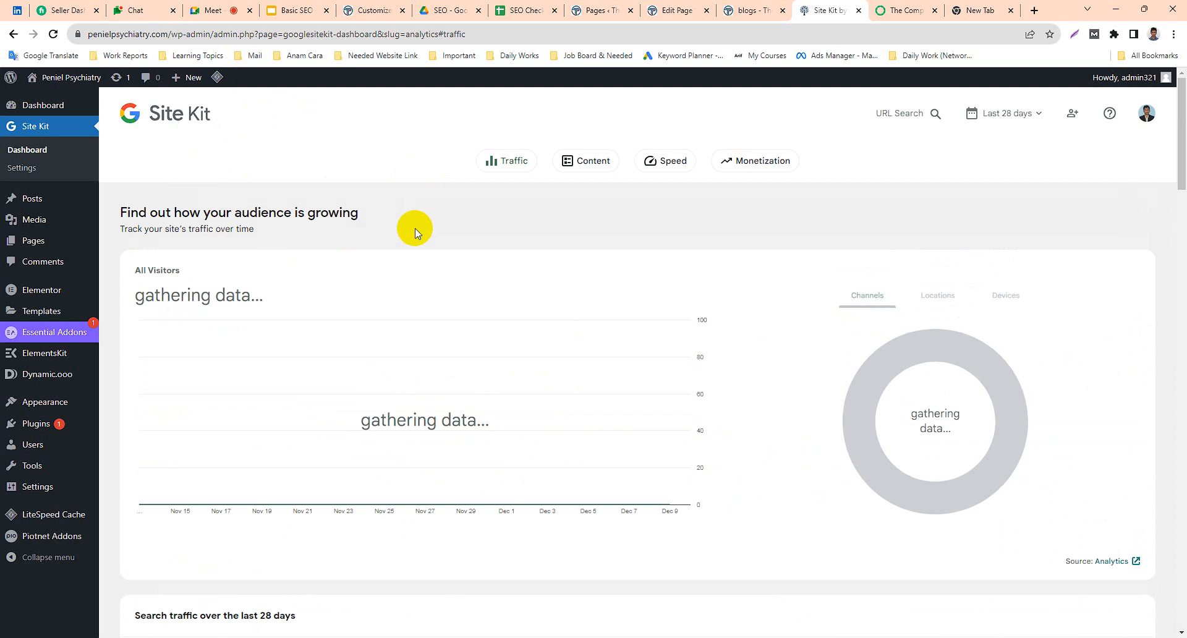
scroll(607, 304, down, 1)
scroll(919, 308, down, 3)
scroll(795, 313, up, 3)
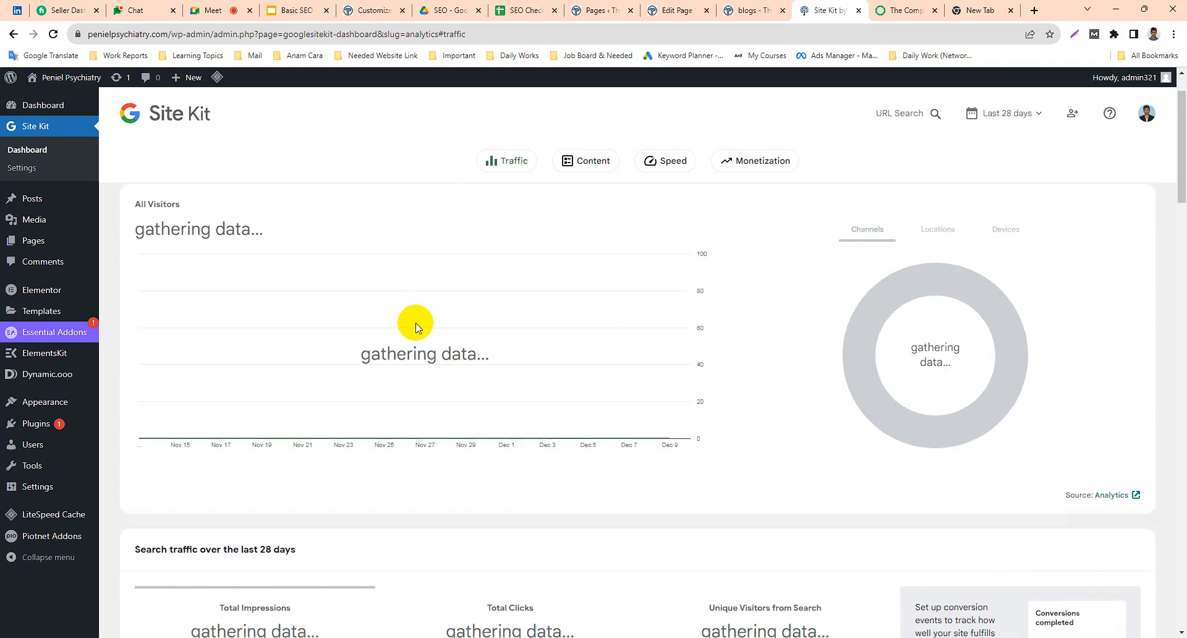
scroll(416, 321, down, 4)
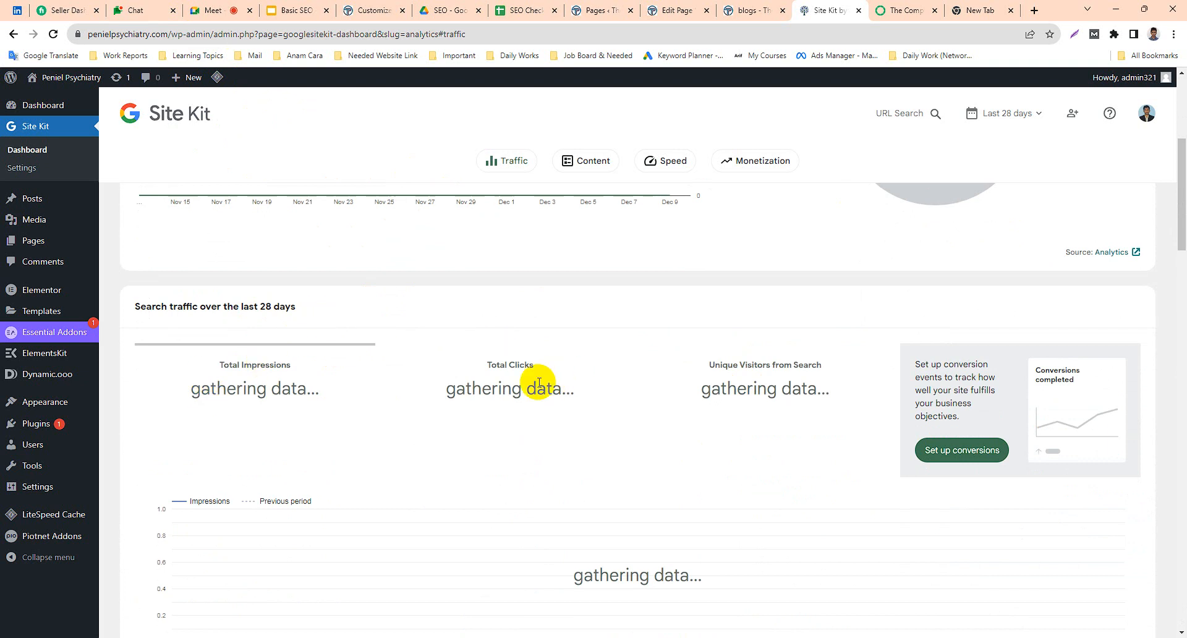
scroll(574, 408, down, 5)
scroll(433, 364, down, 20)
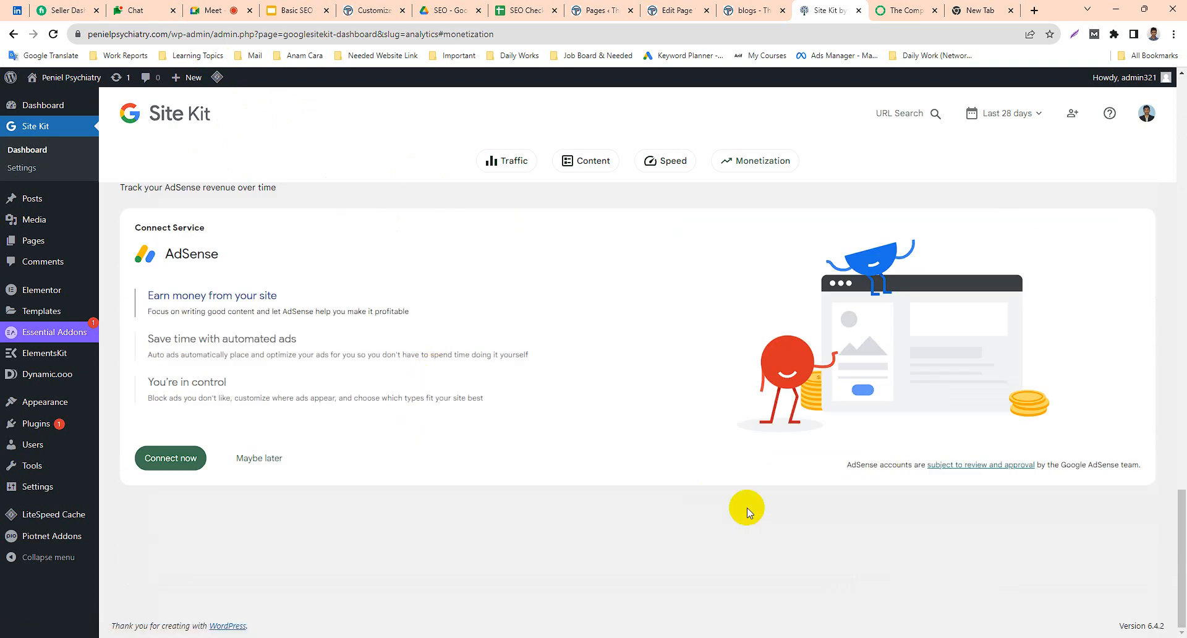
scroll(747, 509, up, 3)
drag(1182, 515, 1179, 130)
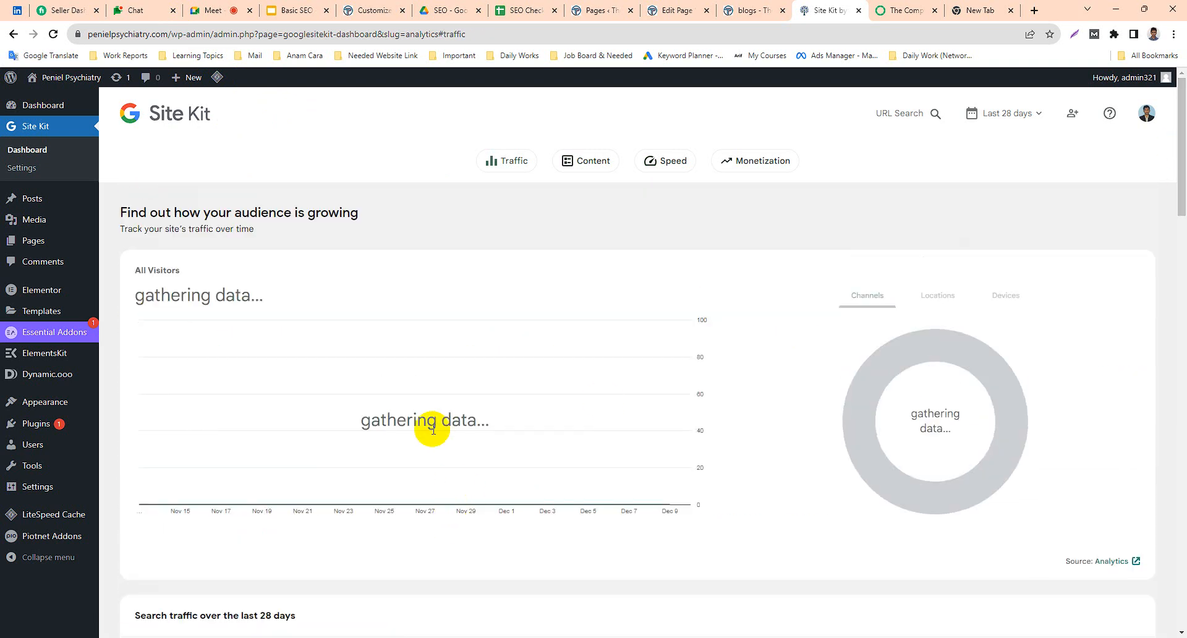